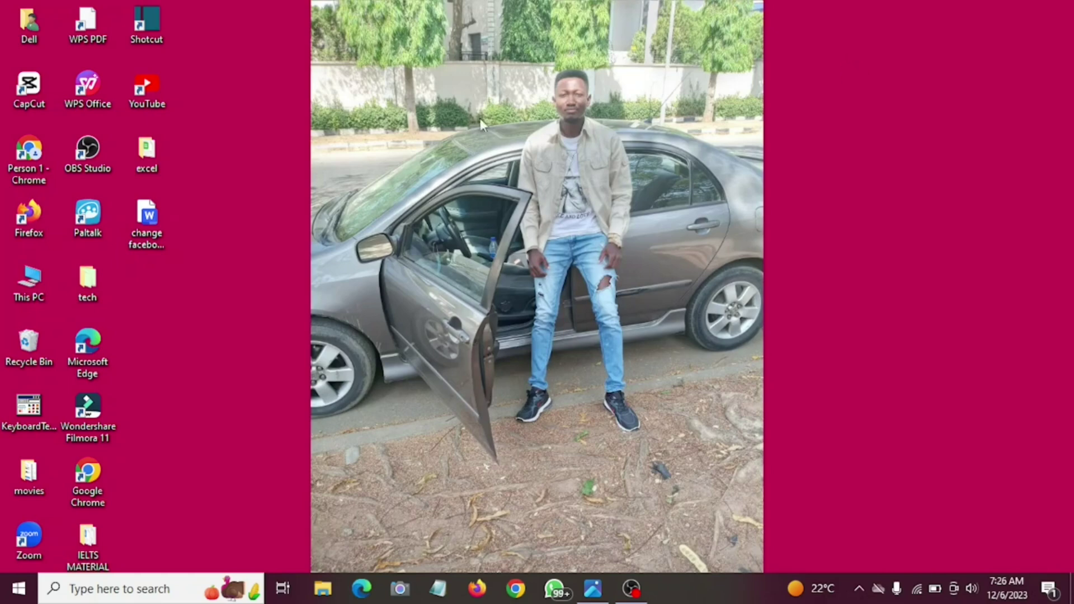
Launch Chrome and go to freepik.com from the Google search box.
{"action": "double_click", "coordinate": [38, 163]}
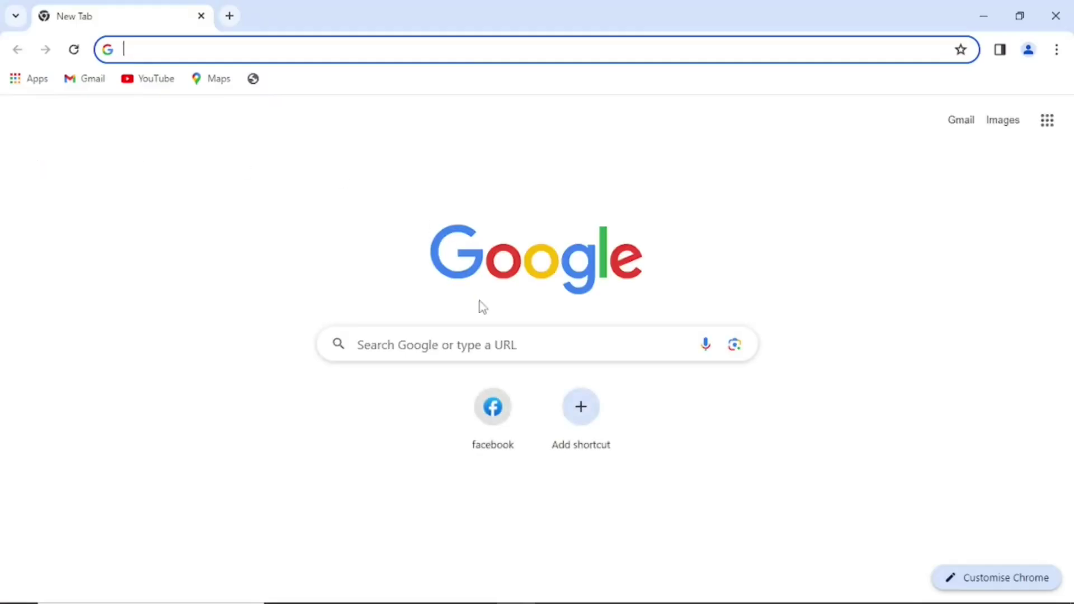
{"action": "left_click", "coordinate": [465, 348]}
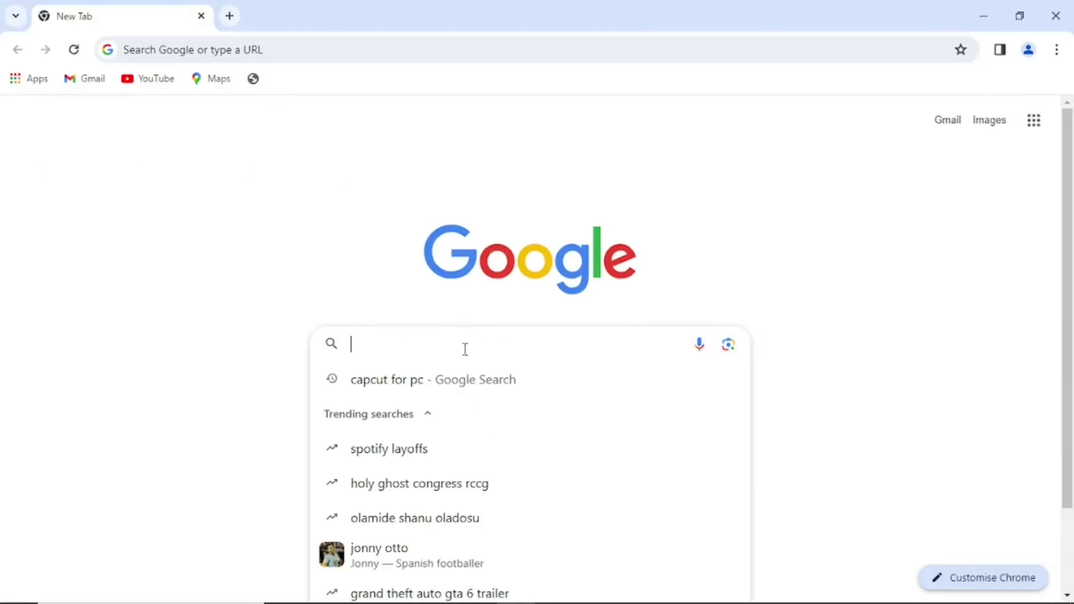
{"action": "type", "text": "free"}
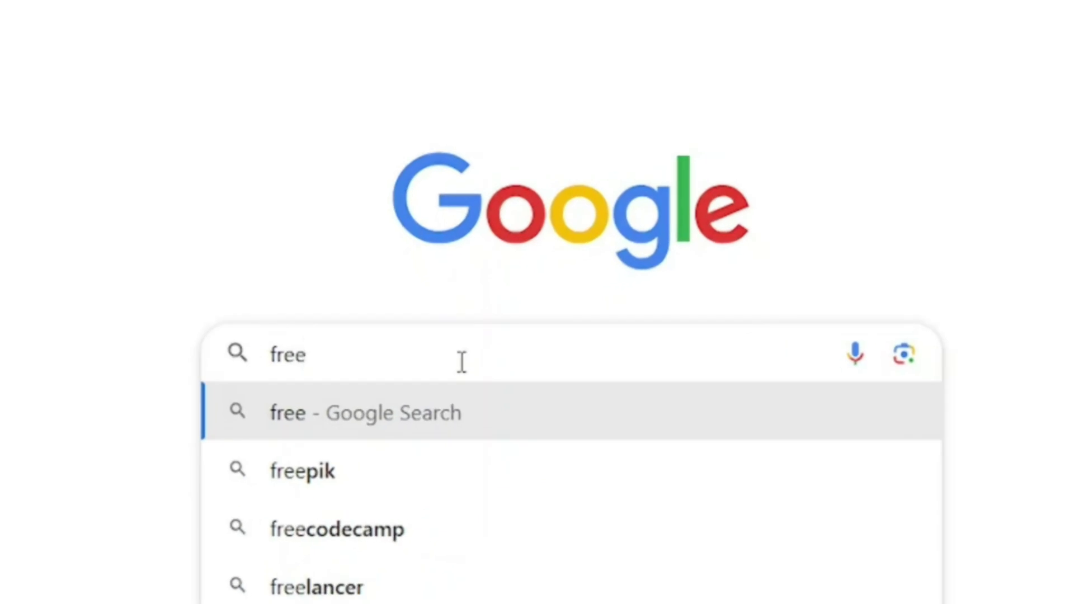
{"action": "type", "text": "pik.com"}
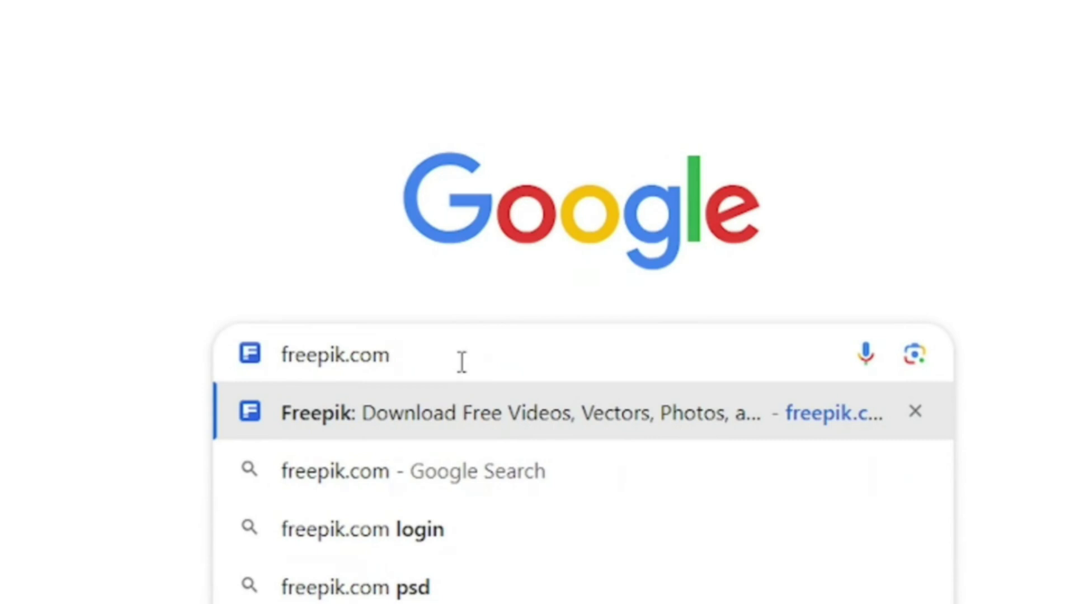
{"action": "key", "text": "Return"}
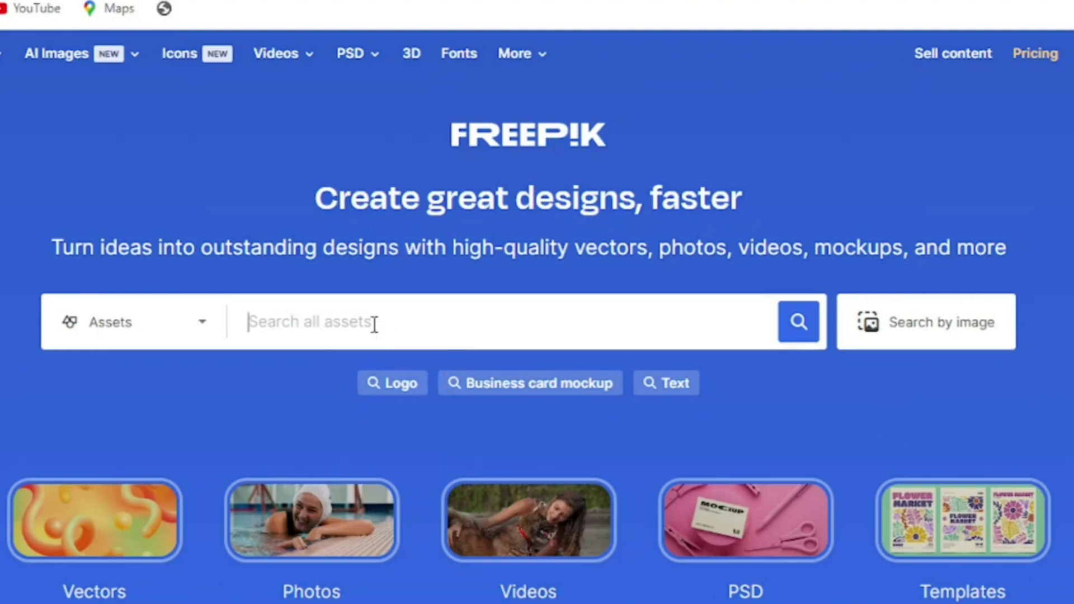
Search Freepik for 'youtube studio background' and scroll through the image results.
{"action": "type", "text": "youtube stu"}
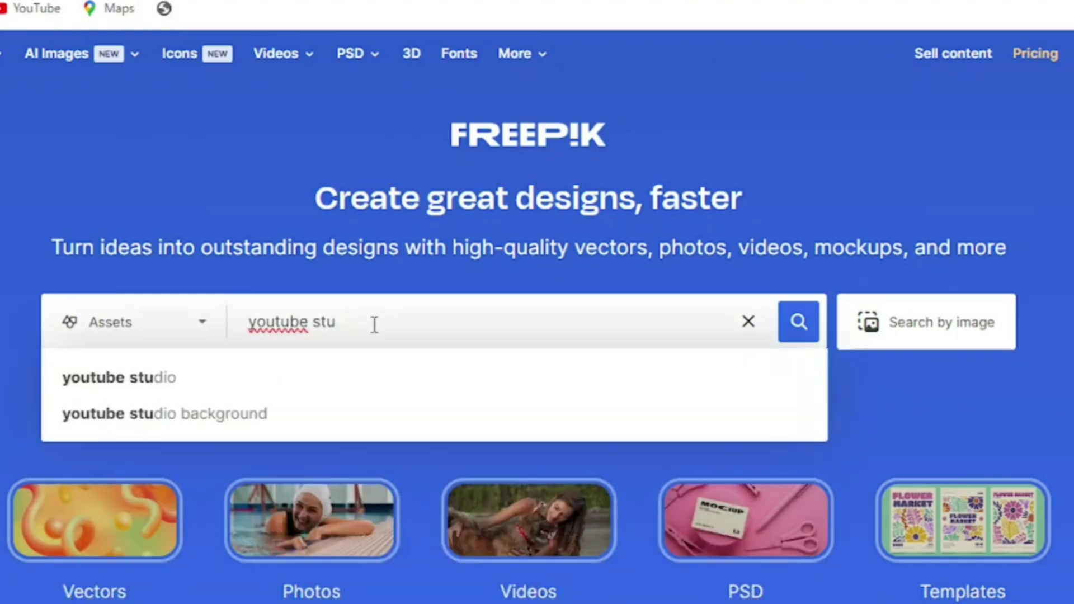
{"action": "left_click", "coordinate": [160, 414]}
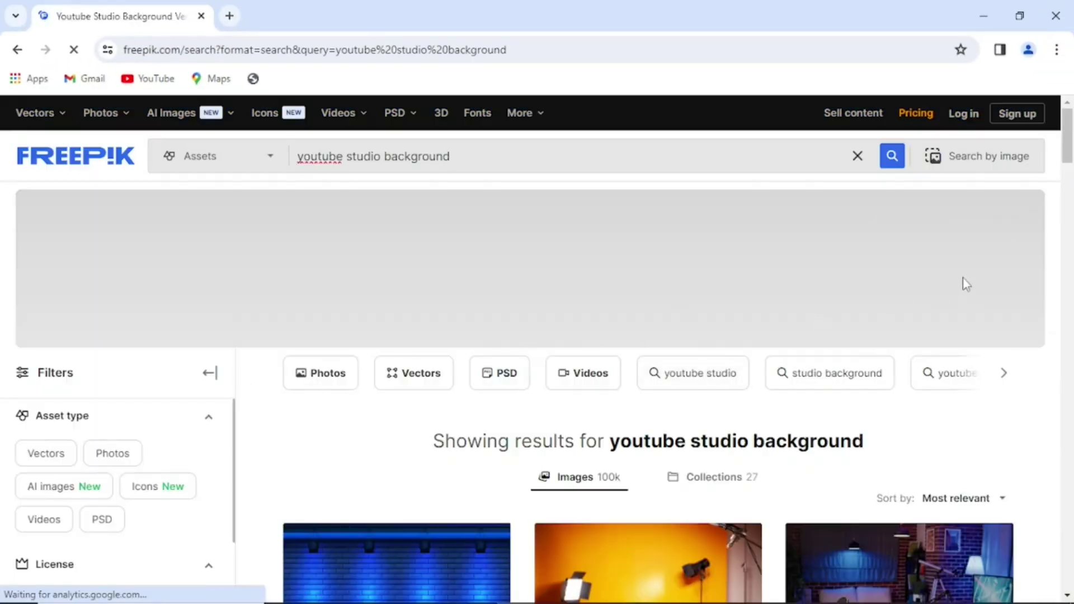
{"action": "left_click_drag", "start_coordinate": [1069, 146], "coordinate": [1072, 258]}
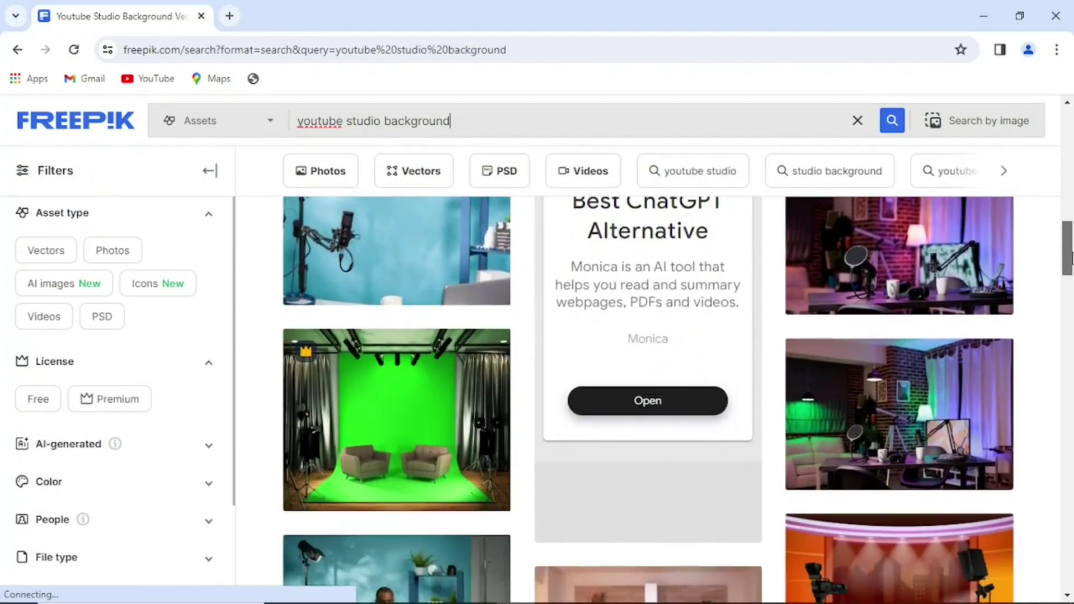
{"action": "mouse_move", "coordinate": [920, 412]}
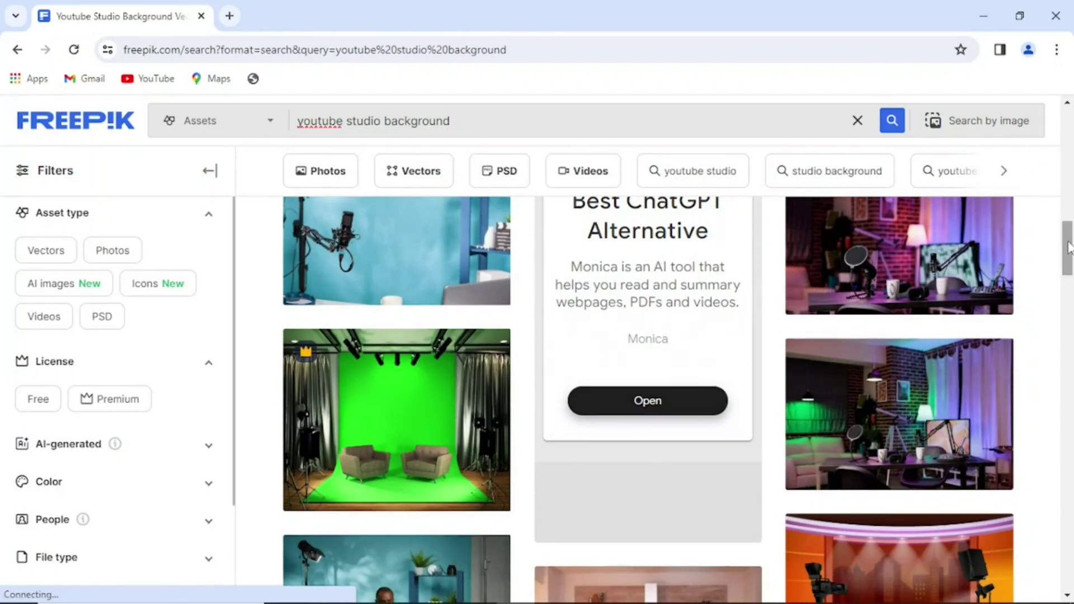
{"action": "mouse_move", "coordinate": [1069, 246]}
{"action": "left_mouse_down"}
{"action": "mouse_move", "coordinate": [1070, 264]}
{"action": "mouse_move", "coordinate": [1063, 235]}
{"action": "left_mouse_up"}
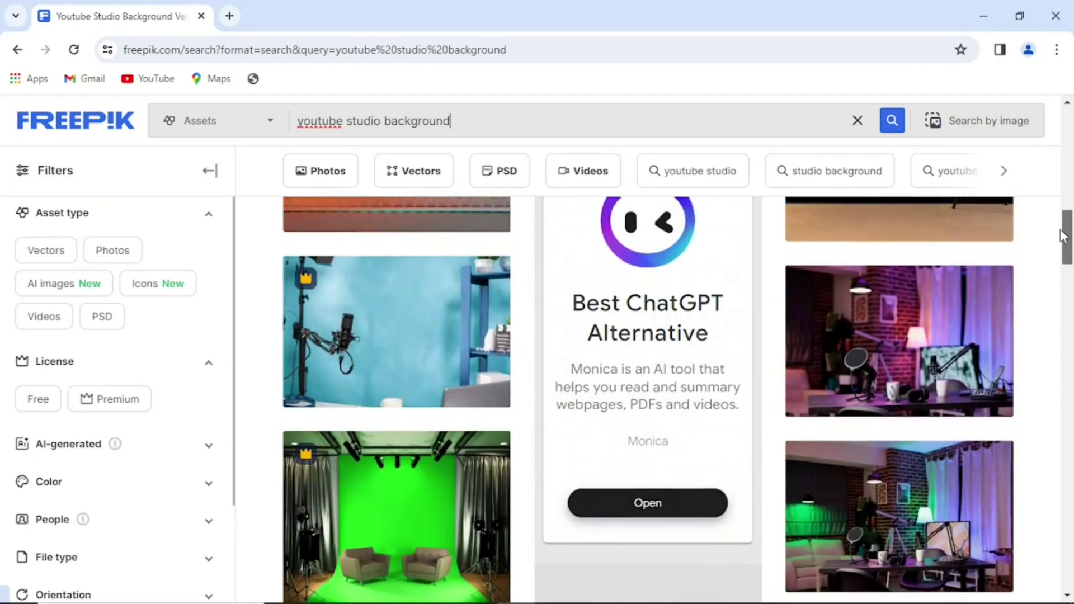
{"action": "mouse_move", "coordinate": [960, 508]}
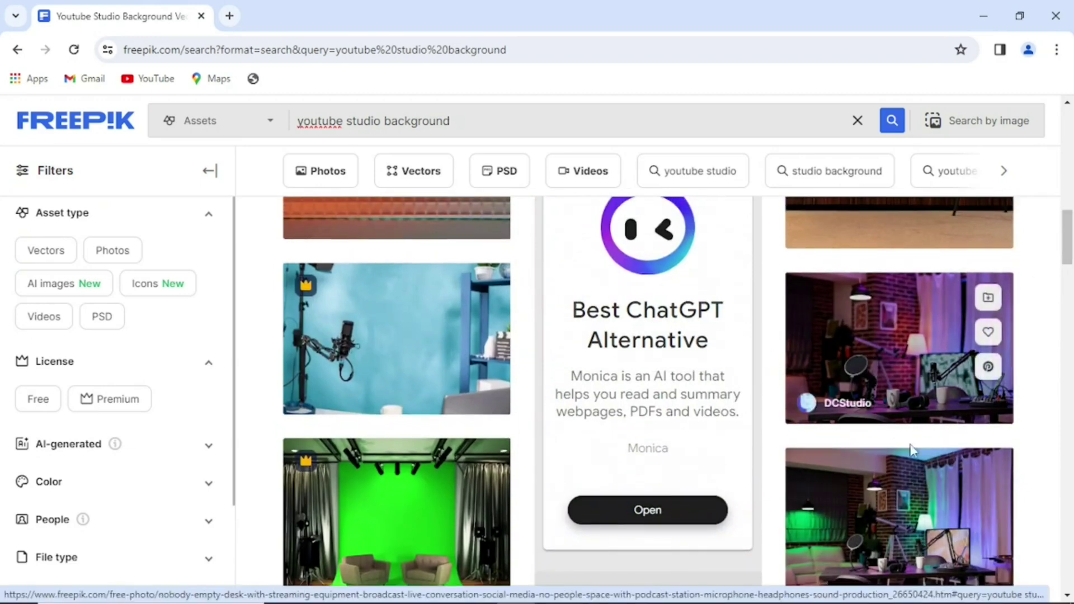
Download the free empty-desk podcast studio photo, then minimize the browser.
{"action": "left_click", "coordinate": [893, 524]}
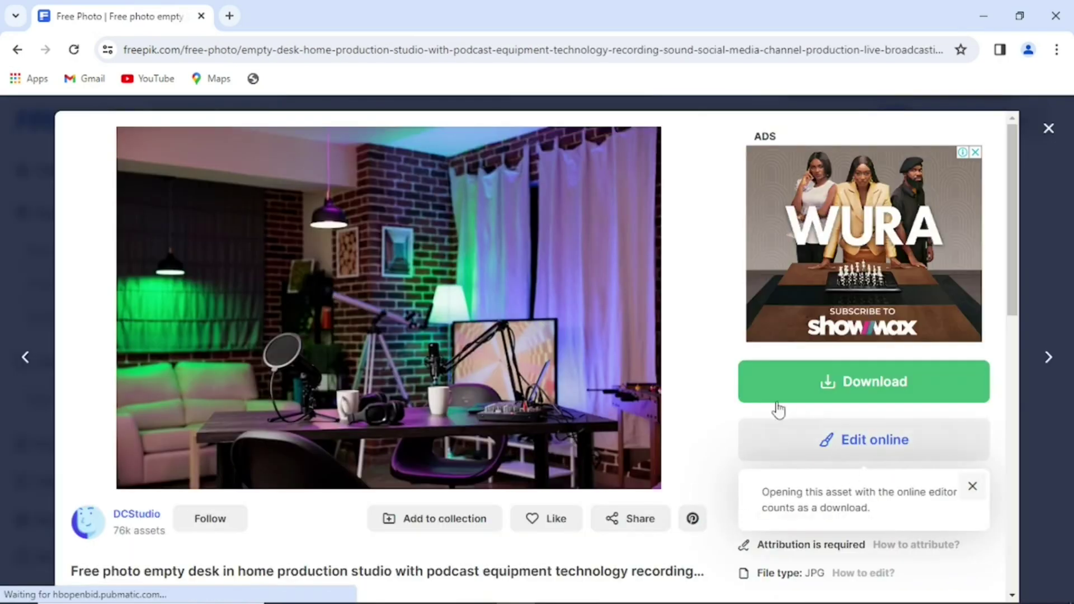
{"action": "left_click", "coordinate": [848, 384]}
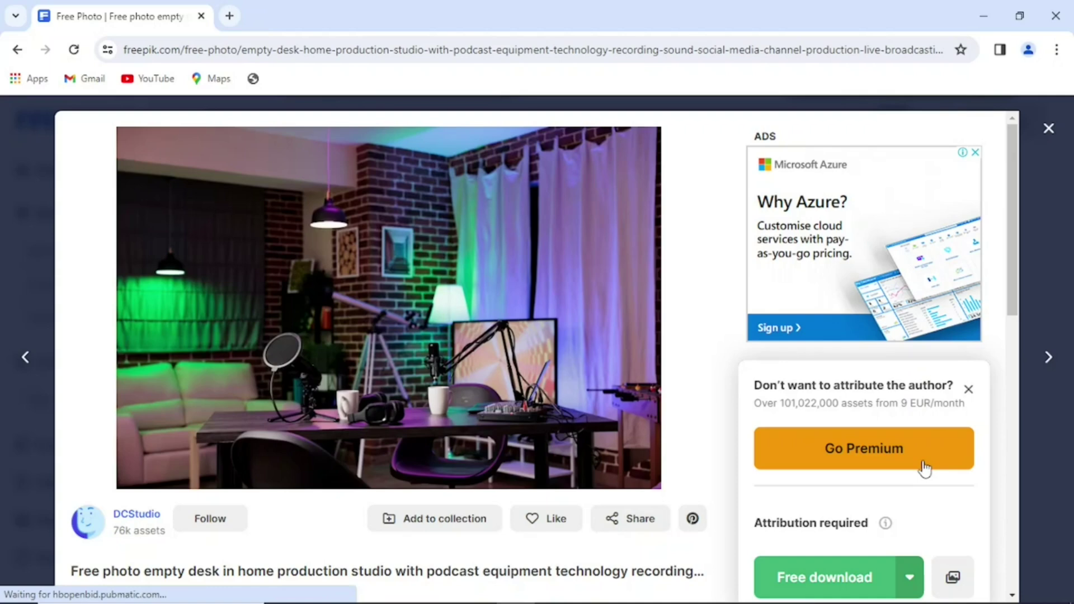
{"action": "left_click", "coordinate": [986, 14]}
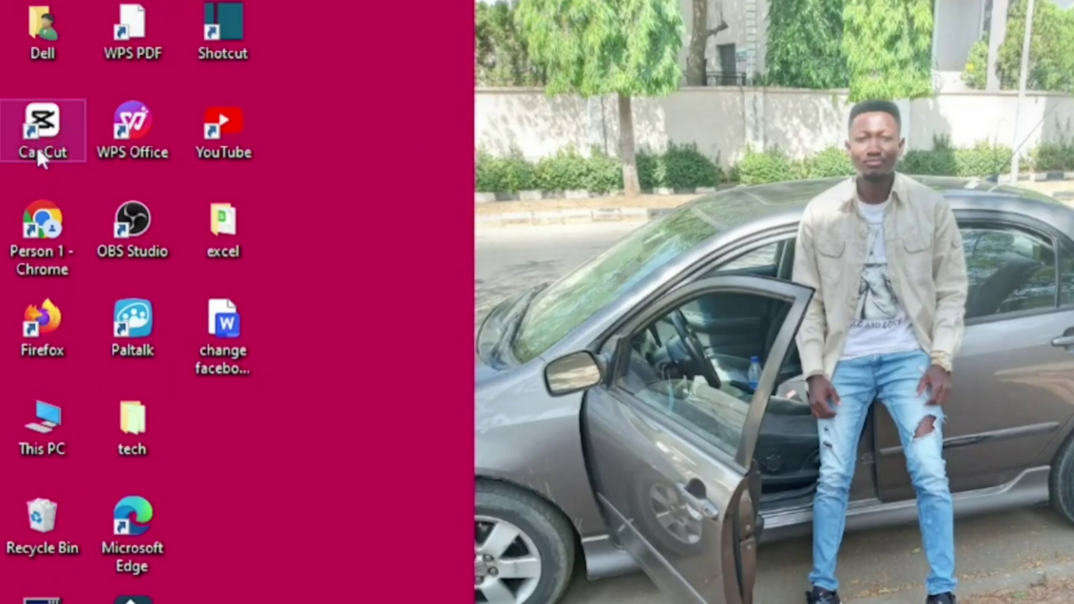
Launch CapCut from the desktop and start a new project.
{"action": "left_click", "coordinate": [40, 133]}
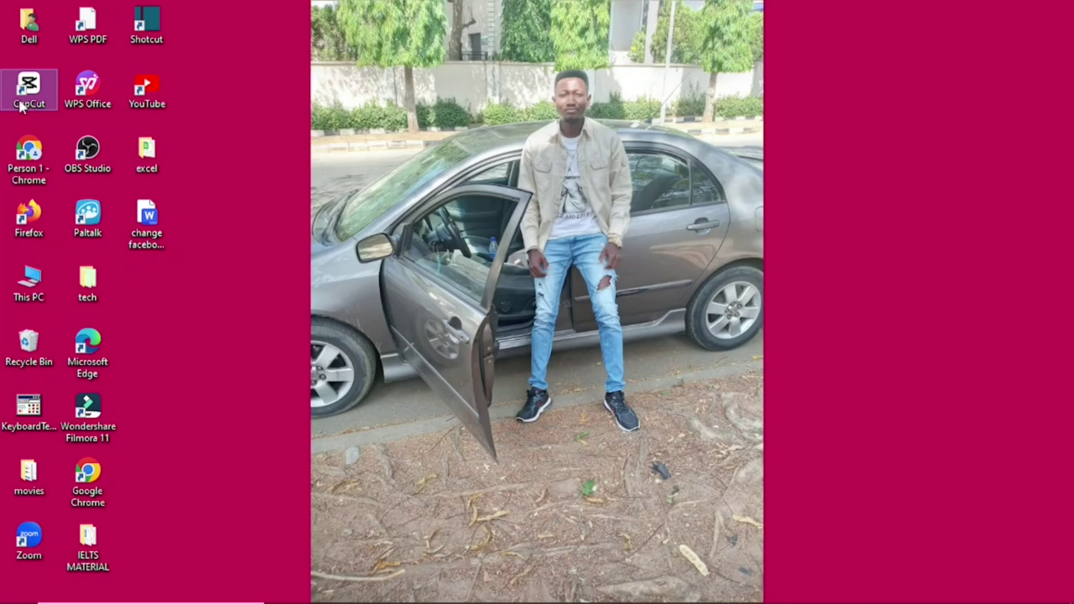
{"action": "double_click", "coordinate": [22, 100]}
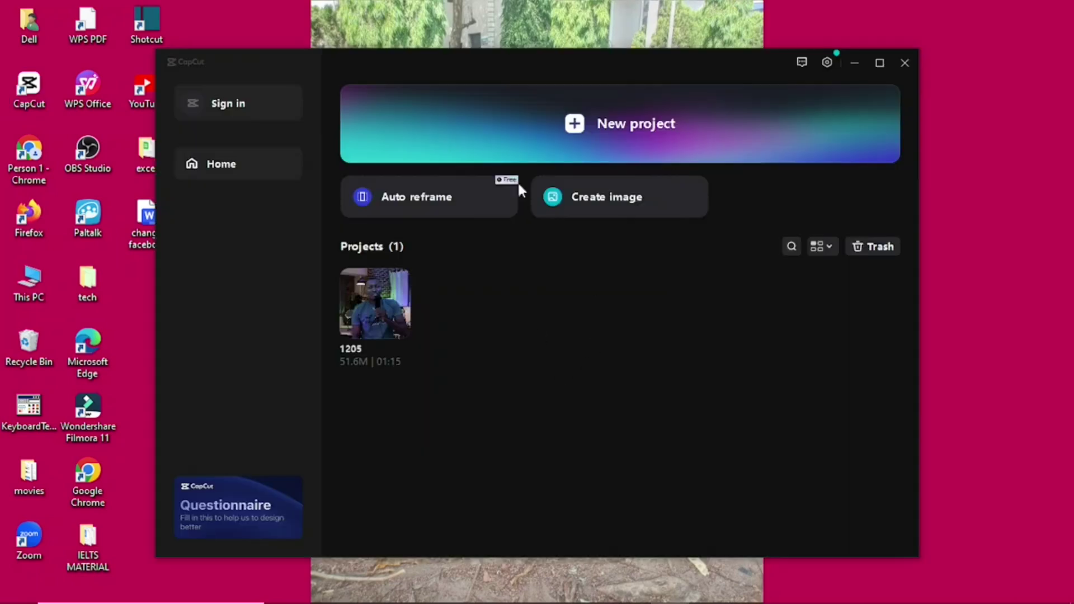
{"action": "left_click", "coordinate": [602, 127]}
Delete the leftover media item and import the chnaging video background clip and studio photo.
{"action": "right_click", "coordinate": [149, 168]}
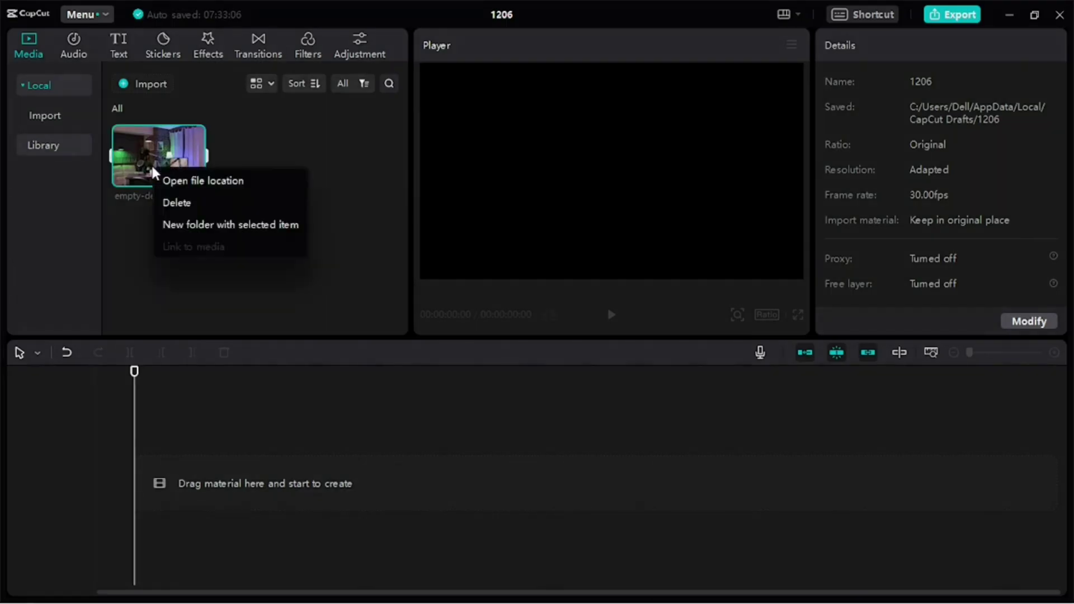
{"action": "left_click", "coordinate": [173, 202]}
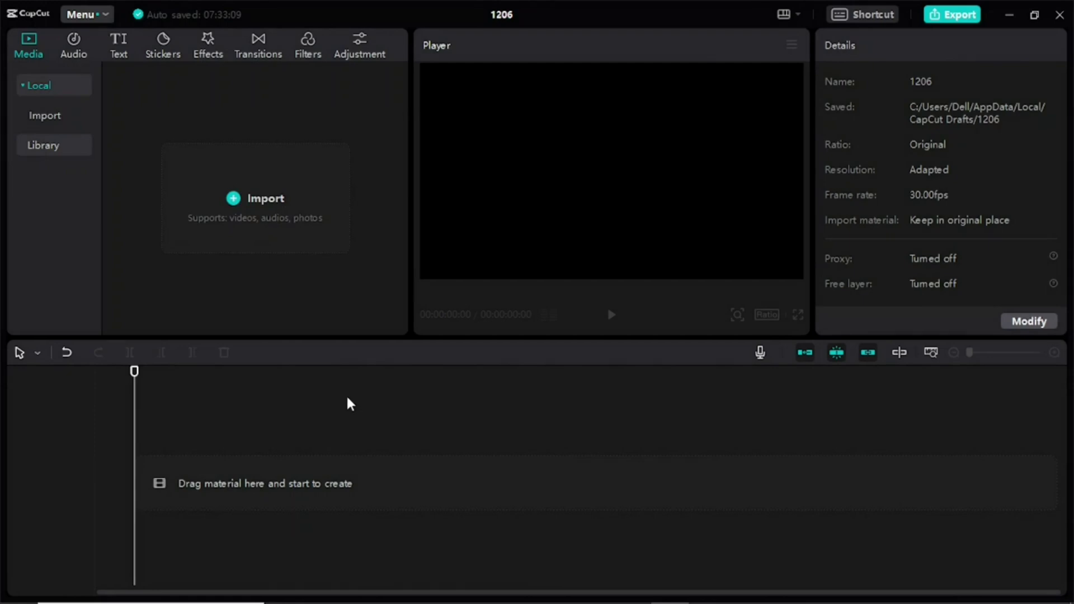
{"action": "left_click", "coordinate": [273, 208]}
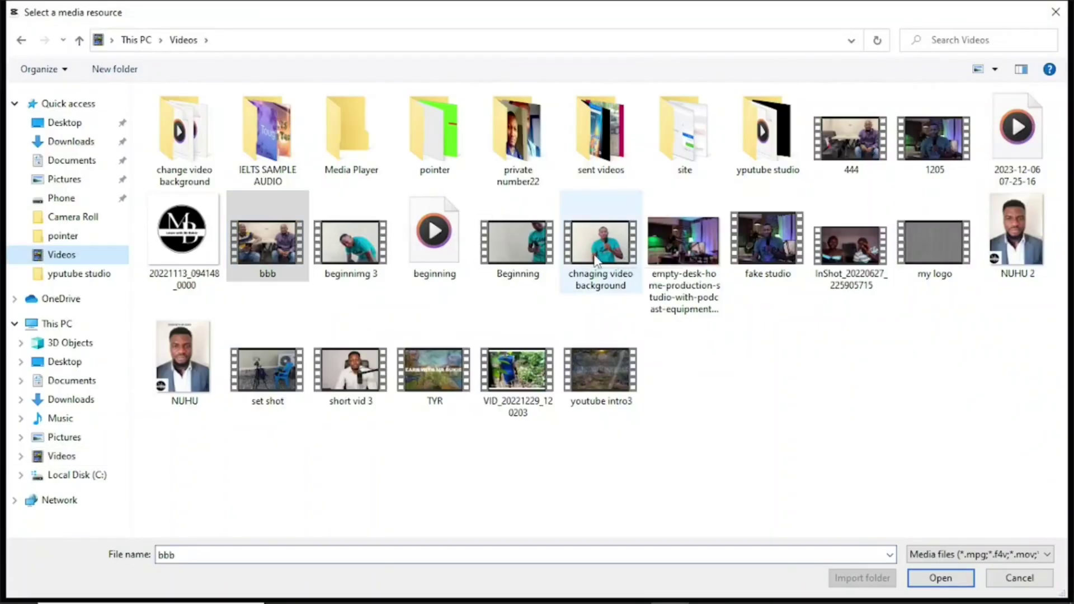
{"action": "left_click", "coordinate": [596, 261]}
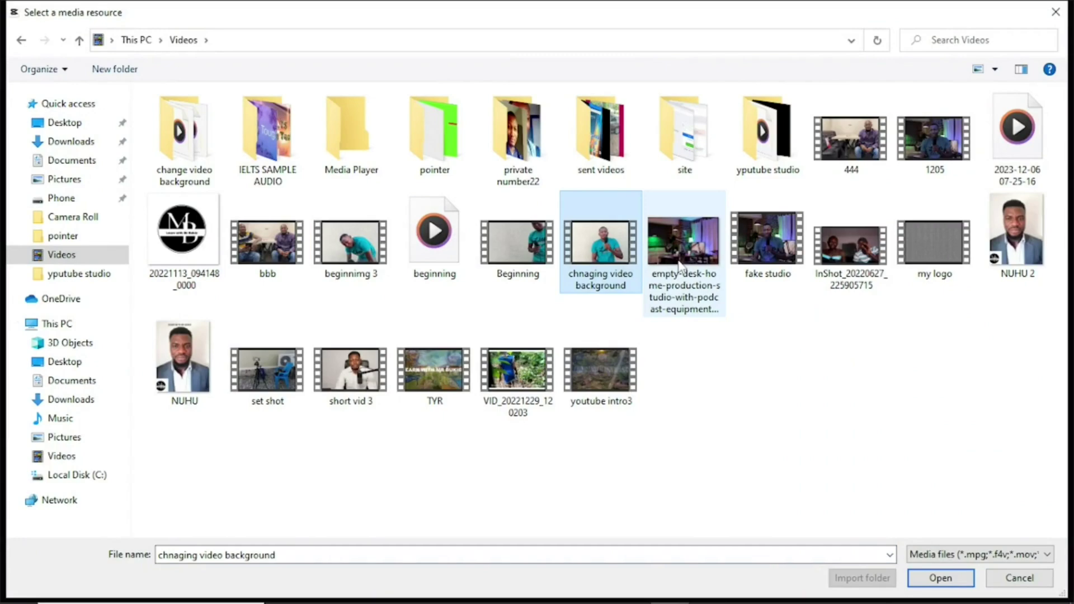
{"action": "left_click", "coordinate": [680, 268], "text": "ctrl"}
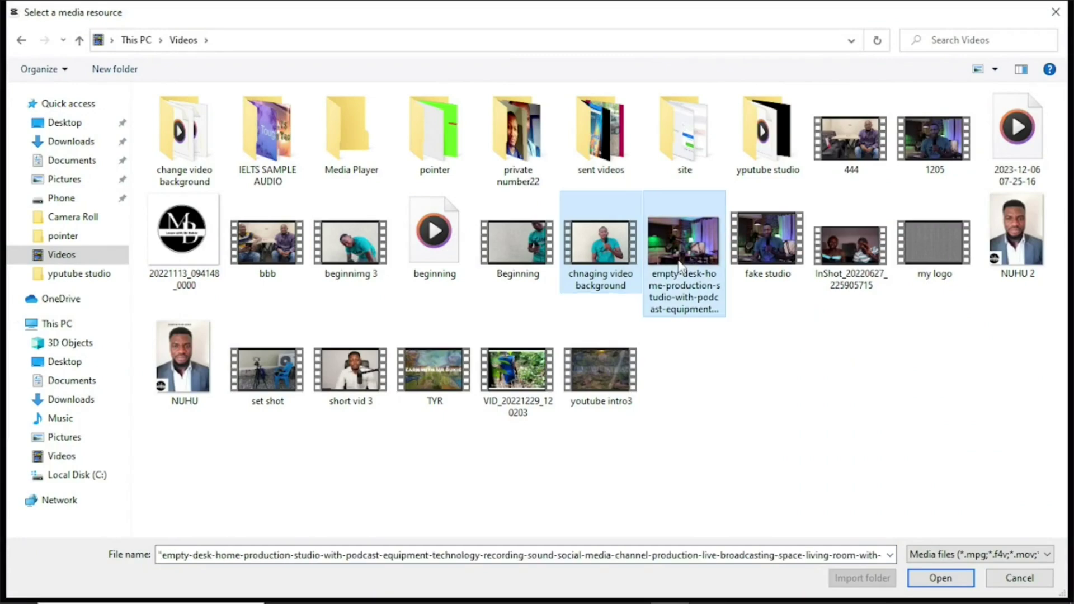
{"action": "left_click", "coordinate": [940, 579]}
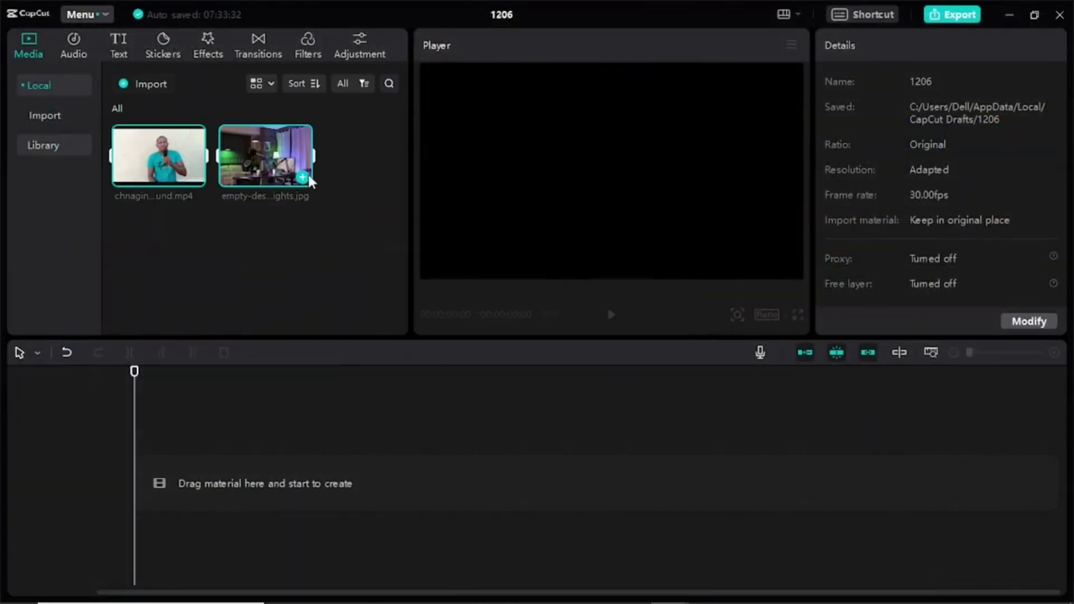
Place the studio photo on the main track, the speaker video above it, and fit the timeline.
{"action": "left_click", "coordinate": [274, 156]}
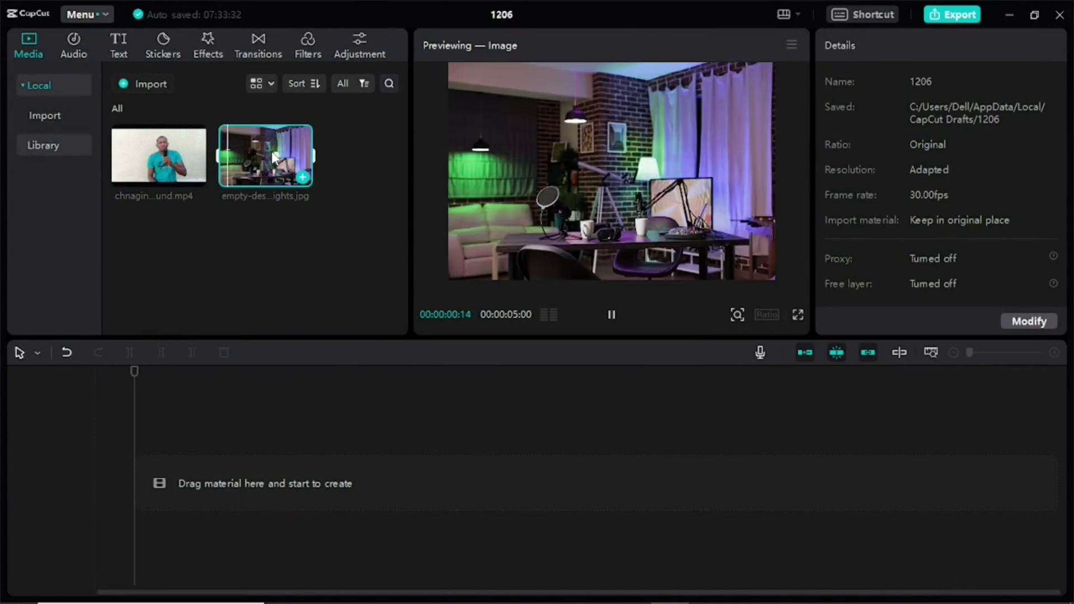
{"action": "left_click", "coordinate": [157, 159]}
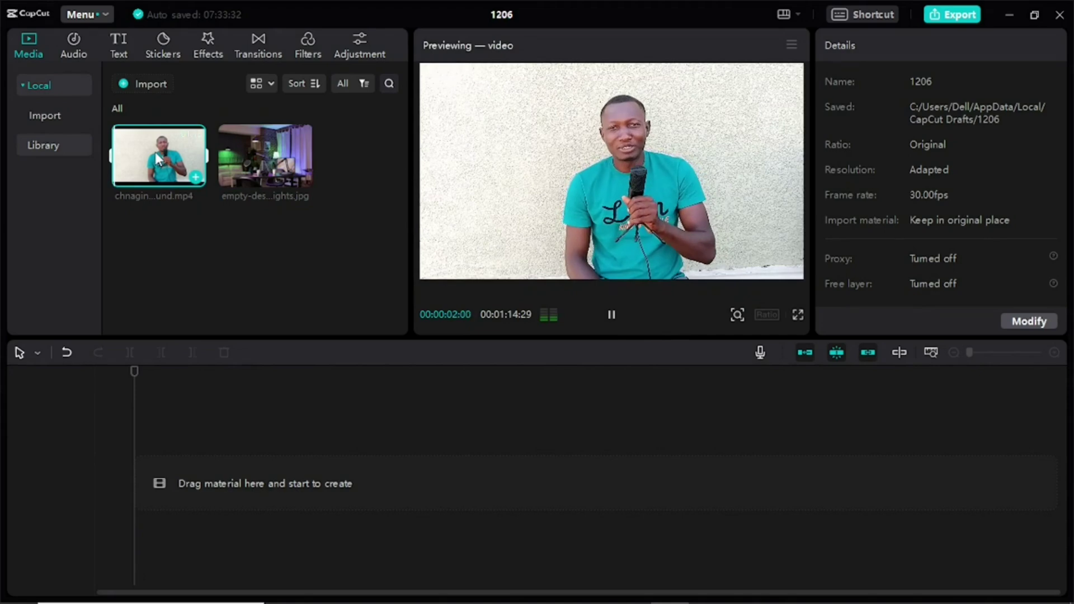
{"action": "key", "text": "space"}
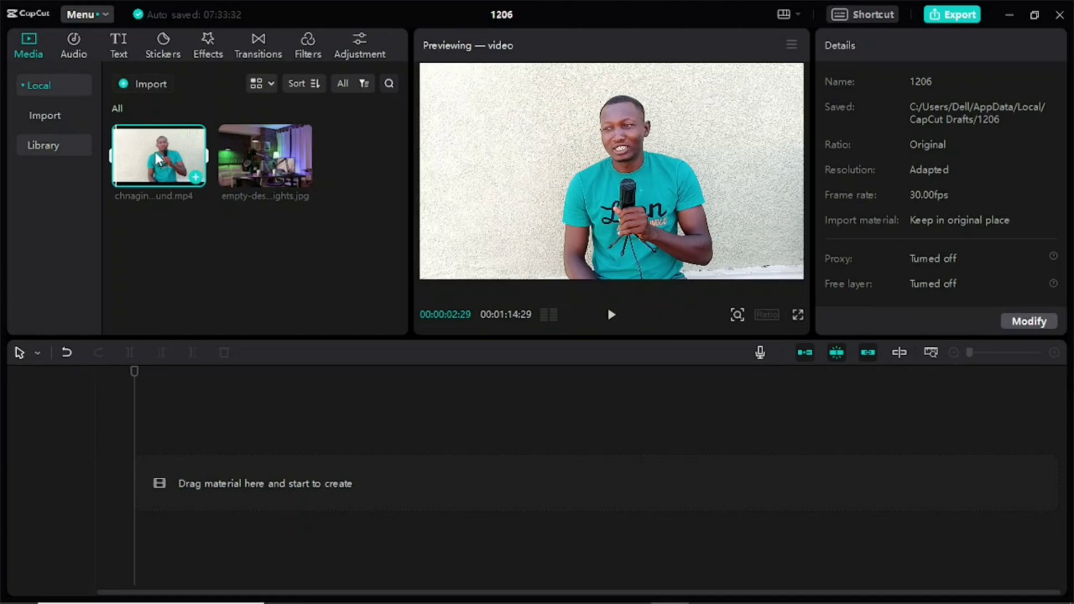
{"action": "left_click", "coordinate": [263, 163]}
{"action": "left_click_drag", "start_coordinate": [263, 162], "coordinate": [130, 486]}
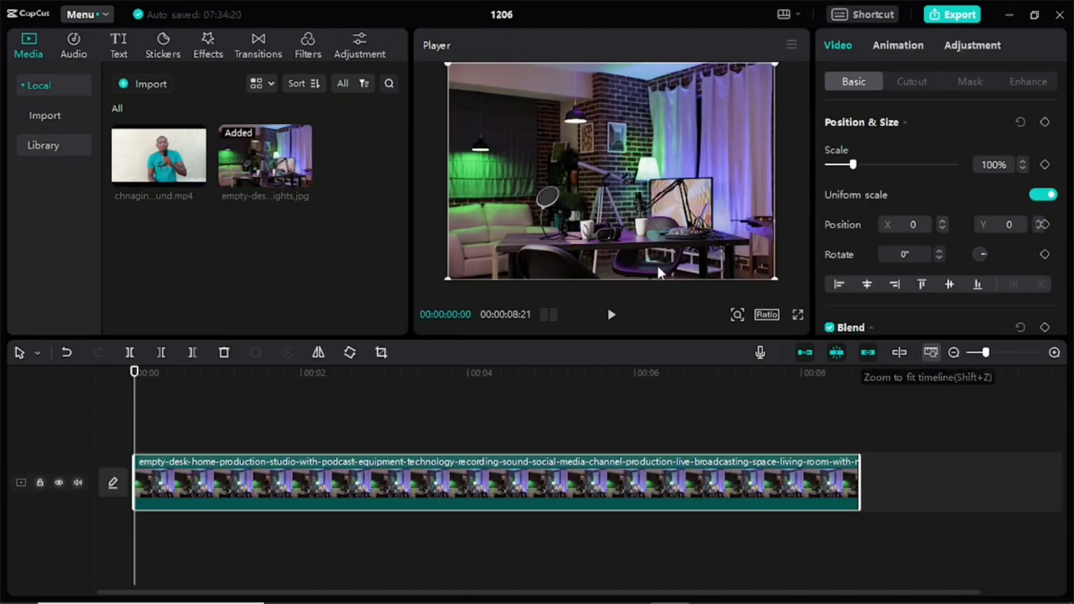
{"action": "left_click", "coordinate": [159, 156]}
{"action": "key", "text": "space"}
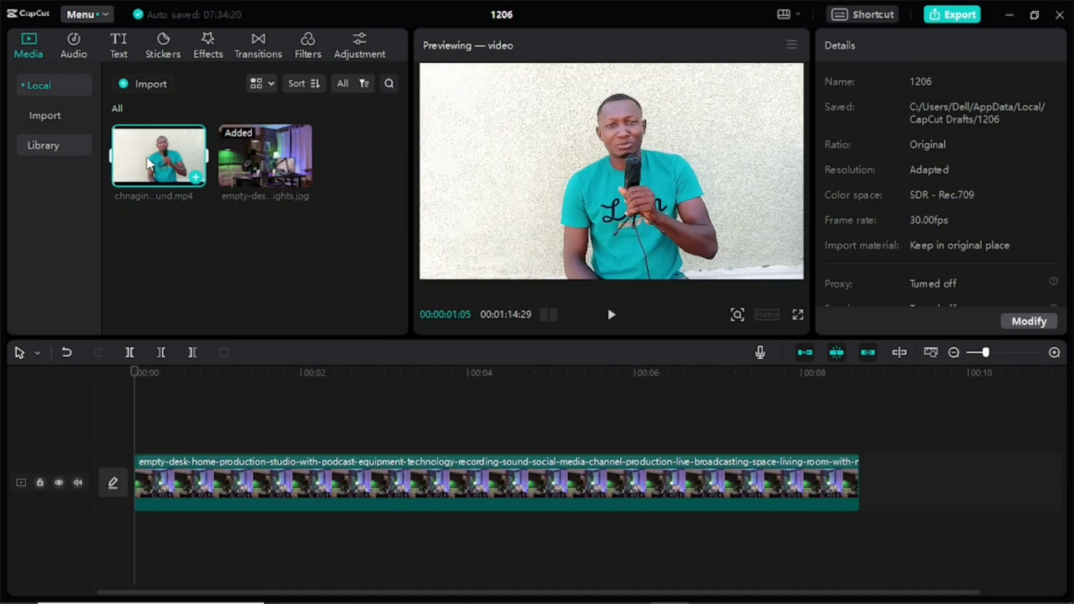
{"action": "left_click_drag", "start_coordinate": [149, 168], "coordinate": [132, 435]}
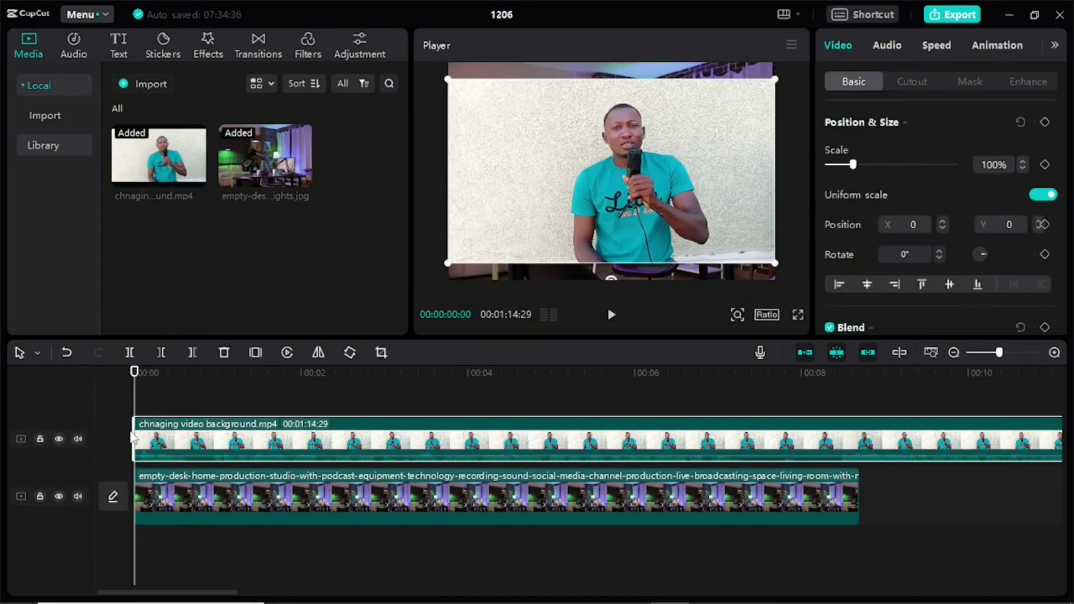
{"action": "left_click", "coordinate": [931, 353]}
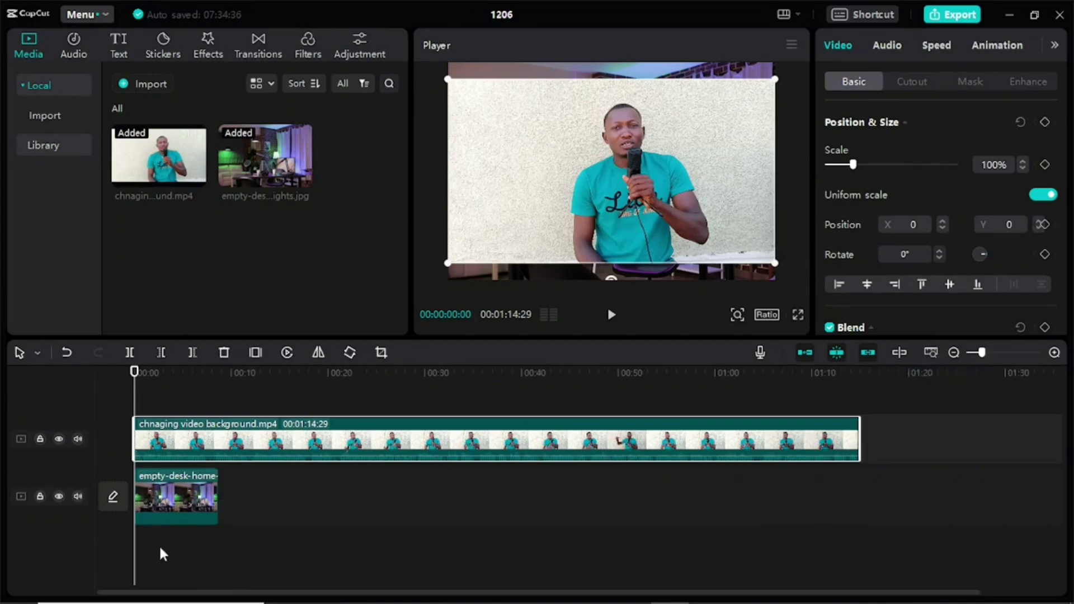
Extend the studio photo clip to match the 01:14:29 speaker video length.
{"action": "left_click_drag", "start_coordinate": [217, 501], "coordinate": [856, 556]}
{"action": "left_click", "coordinate": [278, 396]}
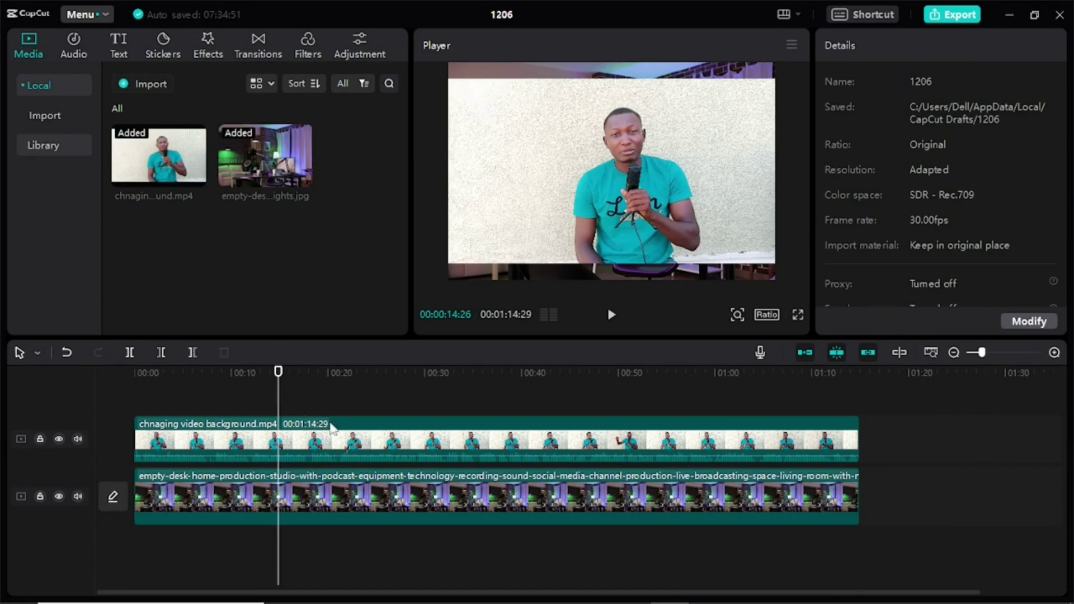
{"action": "left_click", "coordinate": [335, 441]}
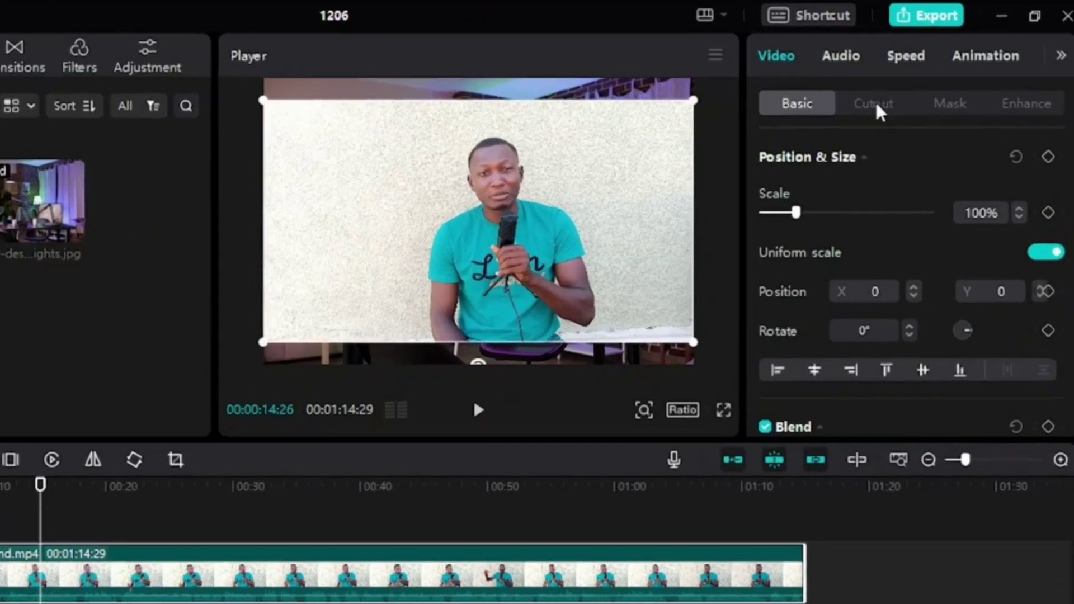
Enable Auto cutout on the speaker clip, then shift him left and enlarge him slightly.
{"action": "left_click", "coordinate": [876, 105]}
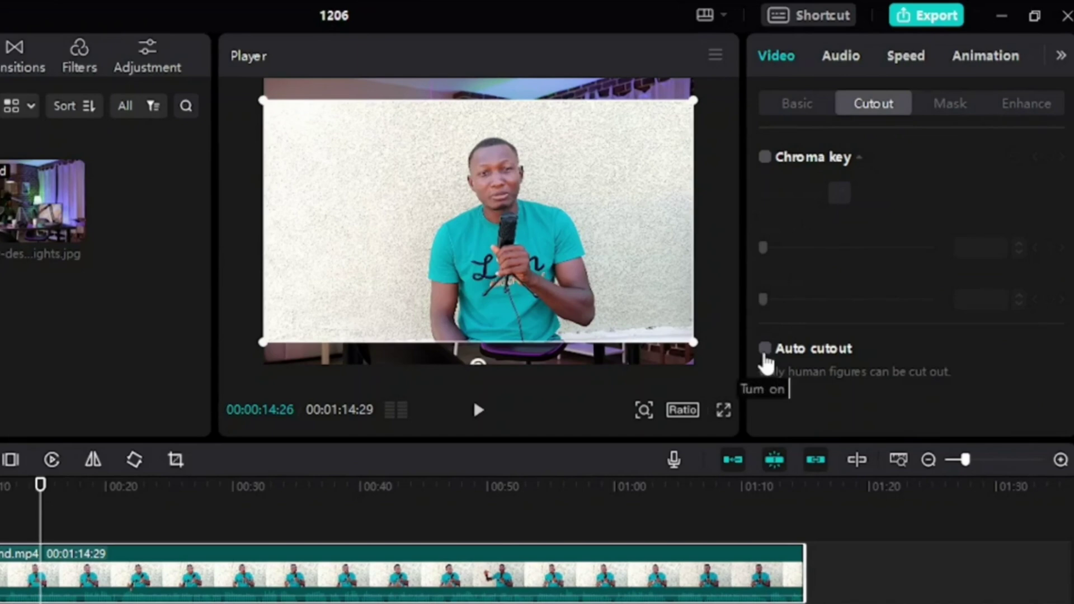
{"action": "left_click", "coordinate": [765, 349]}
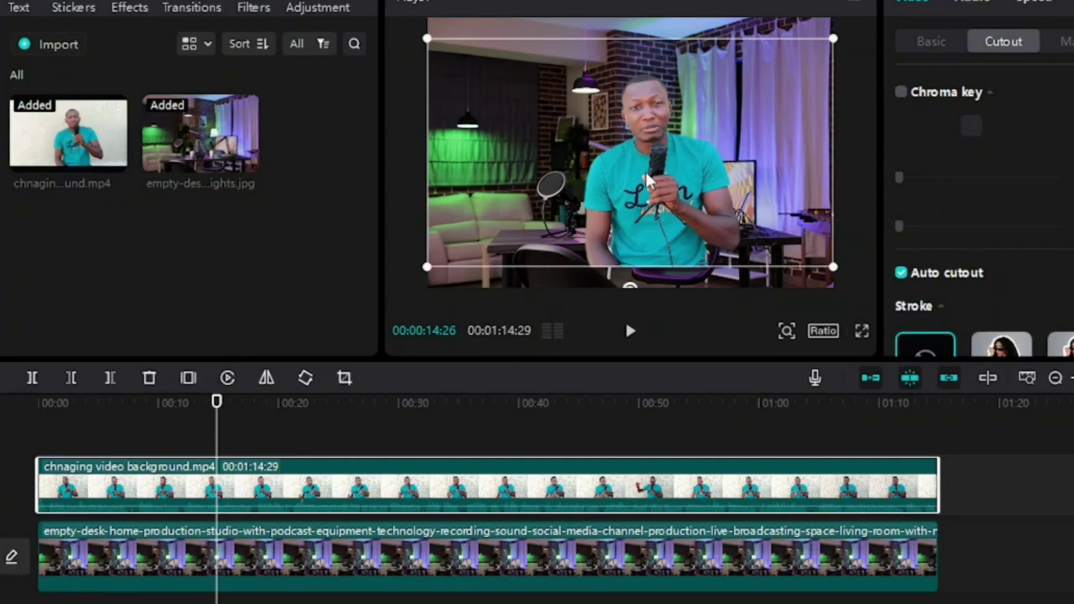
{"action": "left_click_drag", "start_coordinate": [649, 181], "coordinate": [625, 188]}
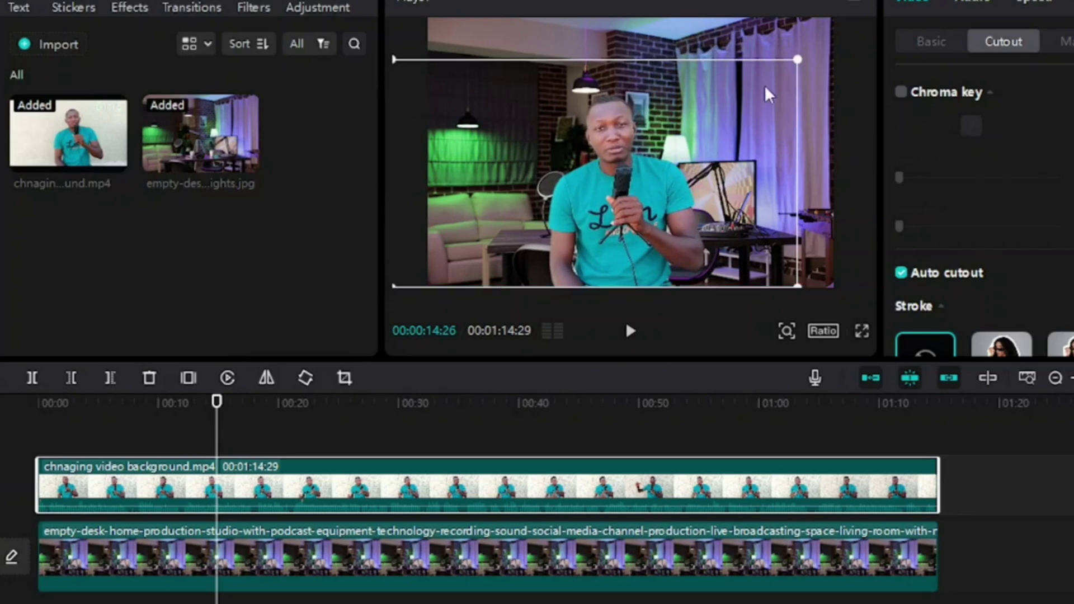
{"action": "mouse_move", "coordinate": [799, 60]}
{"action": "left_mouse_down"}
{"action": "mouse_move", "coordinate": [784, 73]}
{"action": "mouse_move", "coordinate": [813, 49]}
{"action": "mouse_move", "coordinate": [806, 60]}
{"action": "left_mouse_up"}
Enlarge the studio photo to fill the frame and play the composite from 00:00.
{"action": "left_click", "coordinate": [402, 565]}
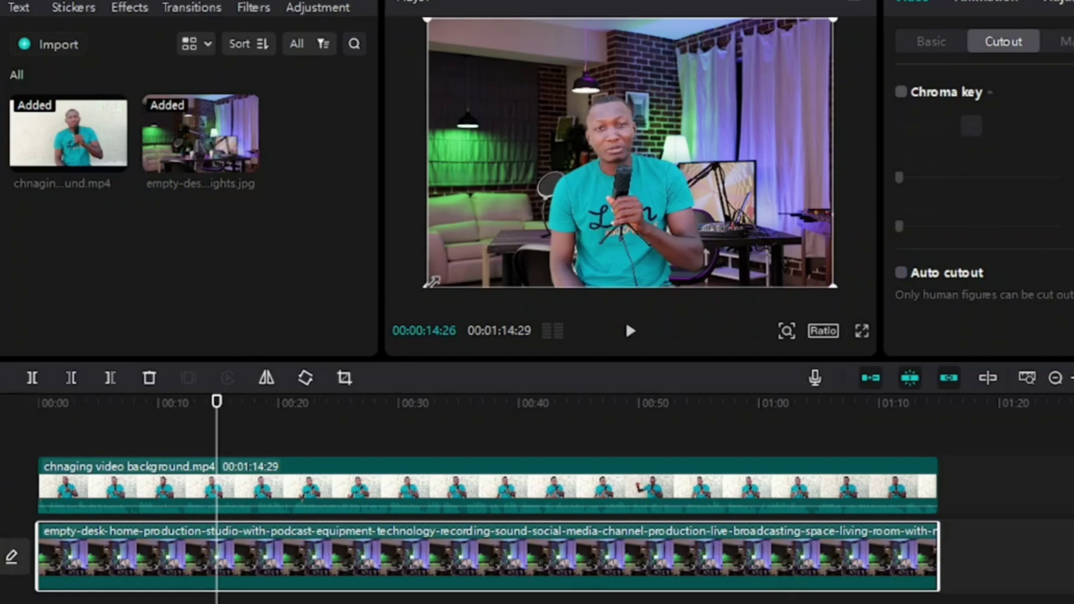
{"action": "left_click_drag", "start_coordinate": [432, 282], "coordinate": [399, 350]}
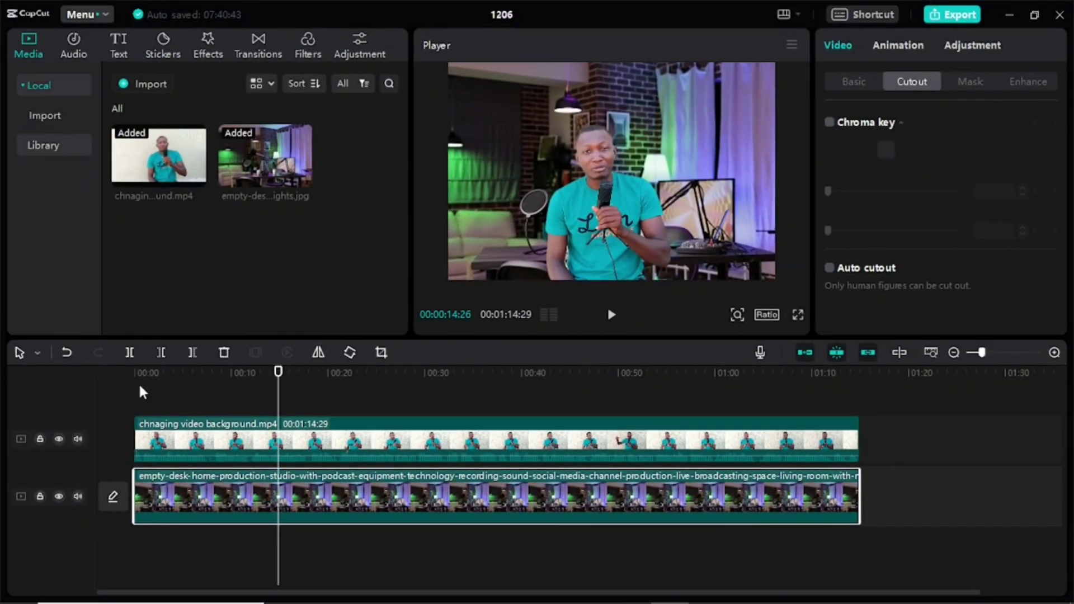
{"action": "left_click_drag", "start_coordinate": [161, 396], "coordinate": [120, 392]}
{"action": "key", "text": "space"}
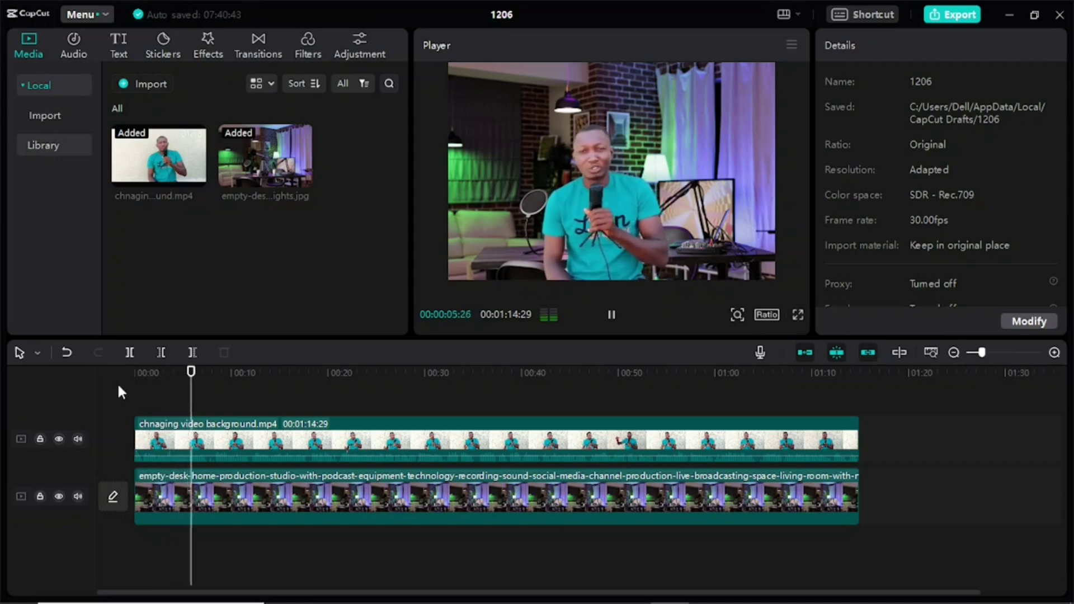
{"action": "key", "text": "space"}
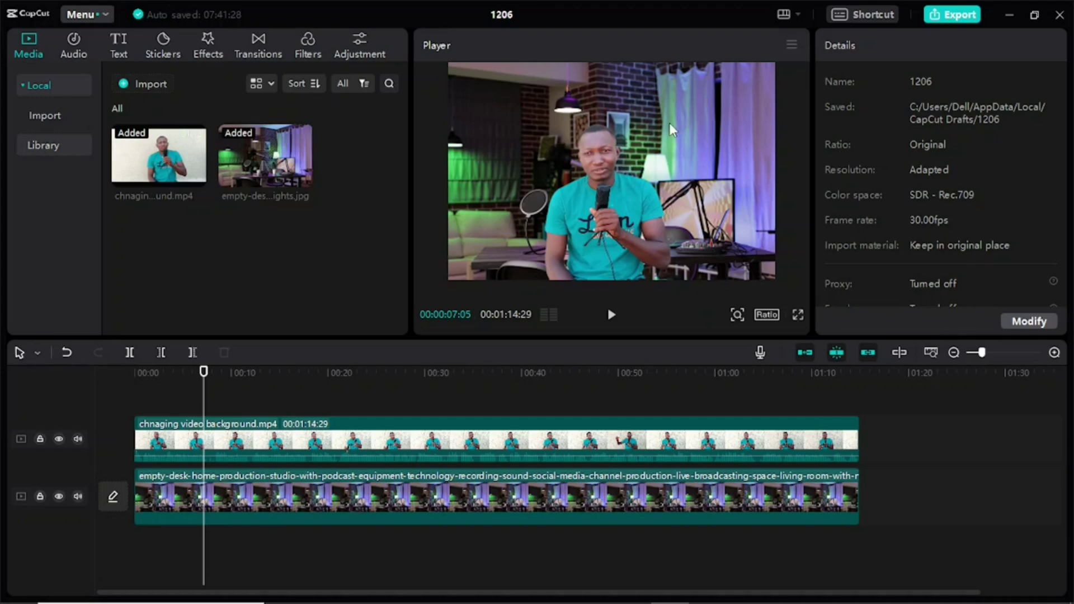
Drag the Urbanoid filter from the Filters library onto the speaker video clip.
{"action": "left_click", "coordinate": [440, 433]}
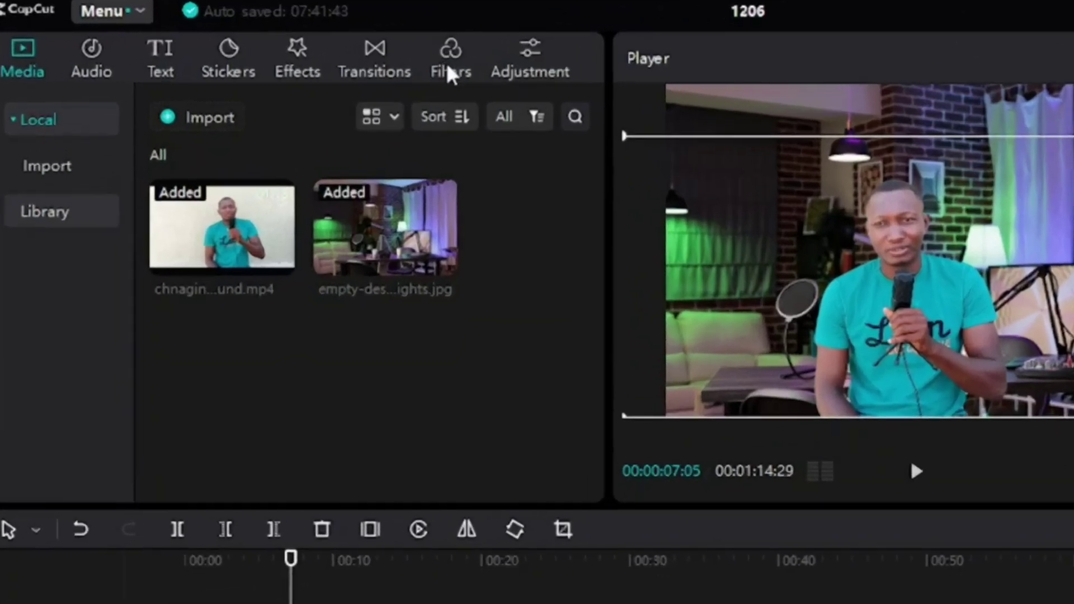
{"action": "left_click", "coordinate": [449, 73]}
{"action": "scroll", "coordinate": [571, 216], "scroll_direction": "down", "scroll_amount": 5}
{"action": "mouse_move", "coordinate": [456, 271]}
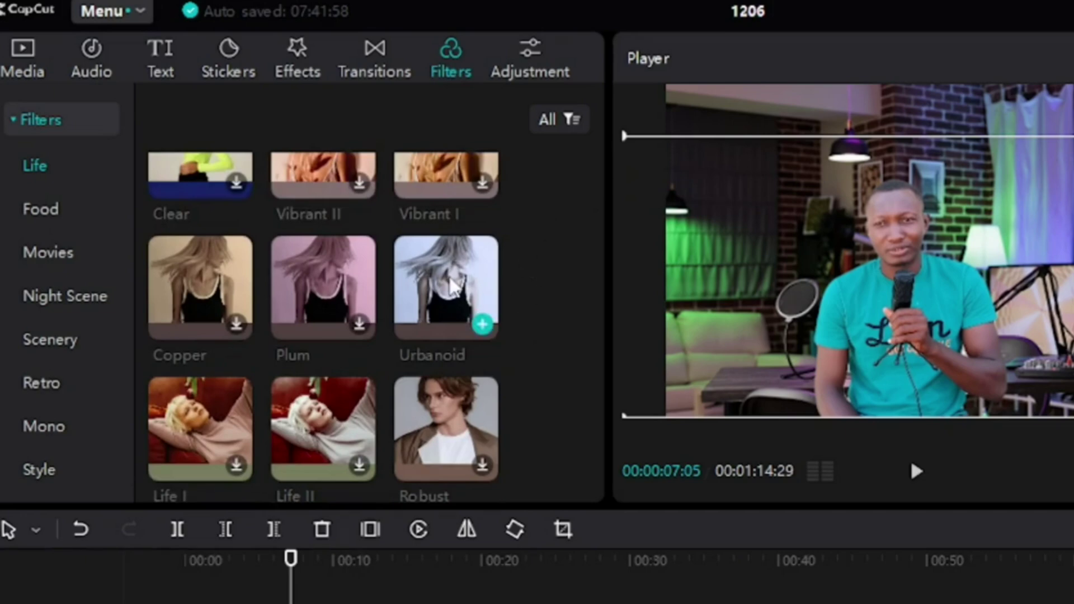
{"action": "left_click", "coordinate": [452, 287]}
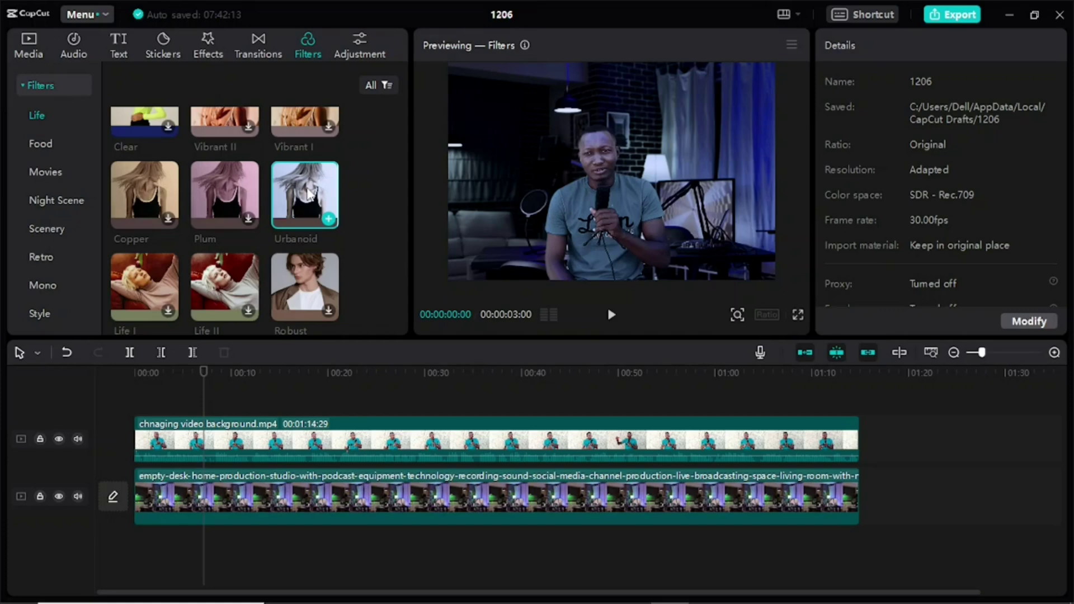
{"action": "left_click_drag", "start_coordinate": [308, 194], "coordinate": [173, 439]}
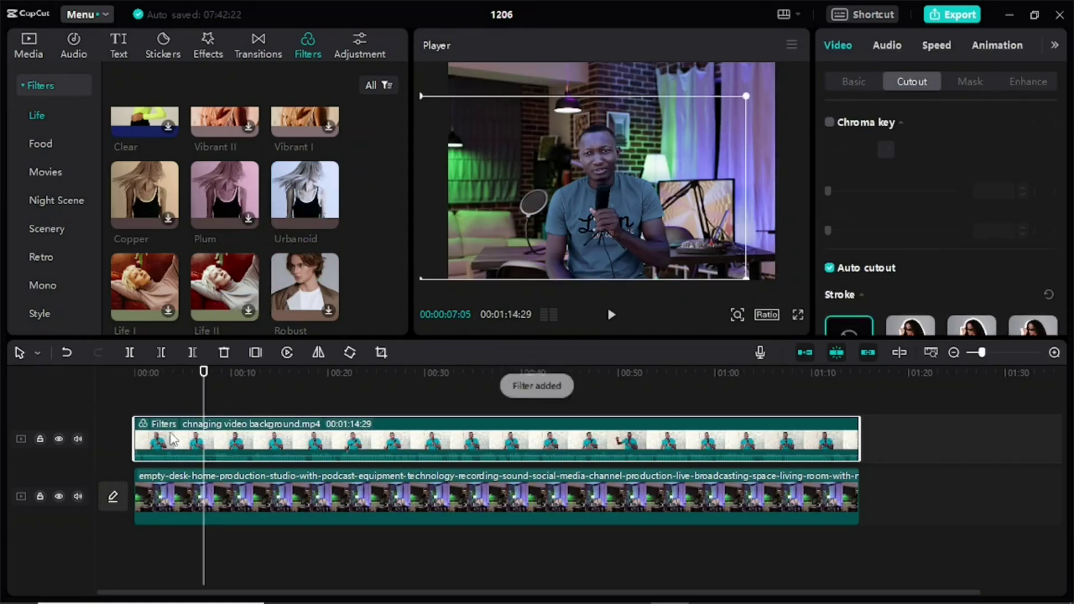
Play back the filtered video from the start to check it.
{"action": "left_click", "coordinate": [139, 395]}
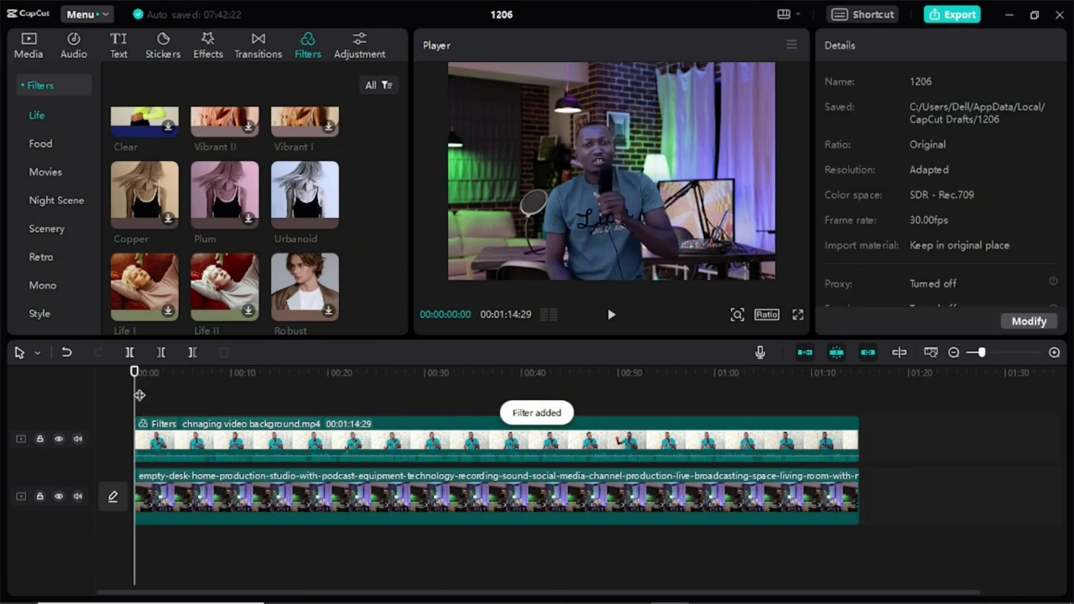
{"action": "key", "text": "space"}
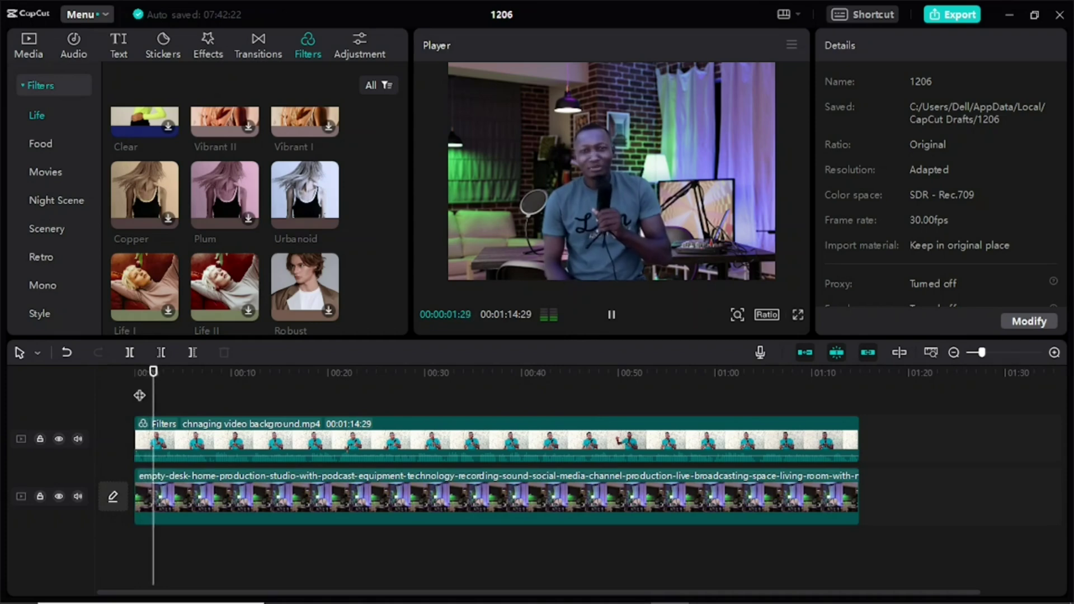
{"action": "key", "text": "space"}
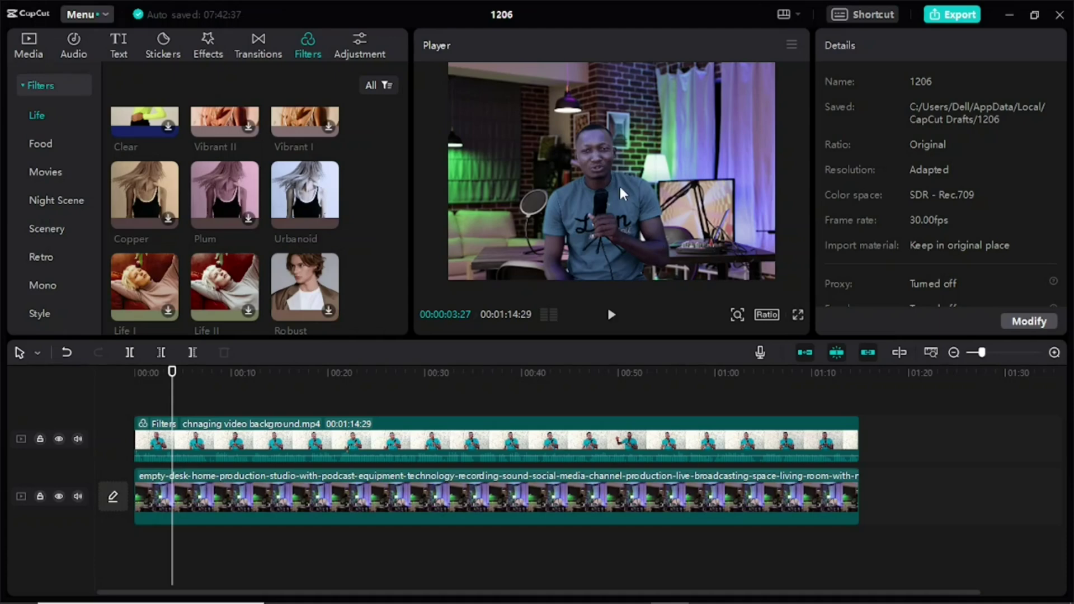
Enable Relight on the speaker clip and apply the Creative Rainbow Spot preset.
{"action": "left_click", "coordinate": [485, 444]}
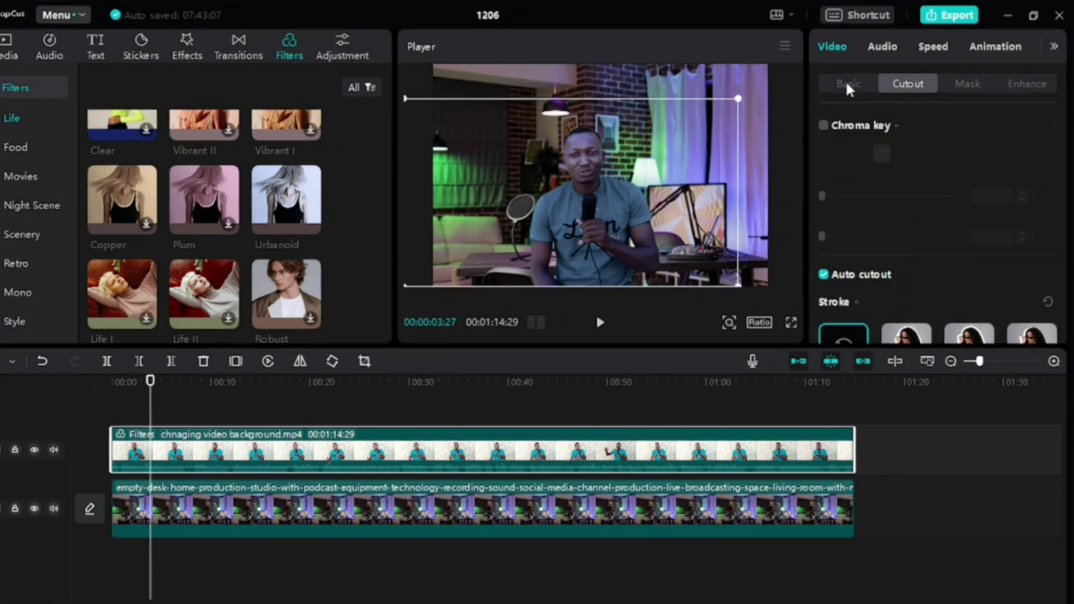
{"action": "left_click", "coordinate": [854, 81]}
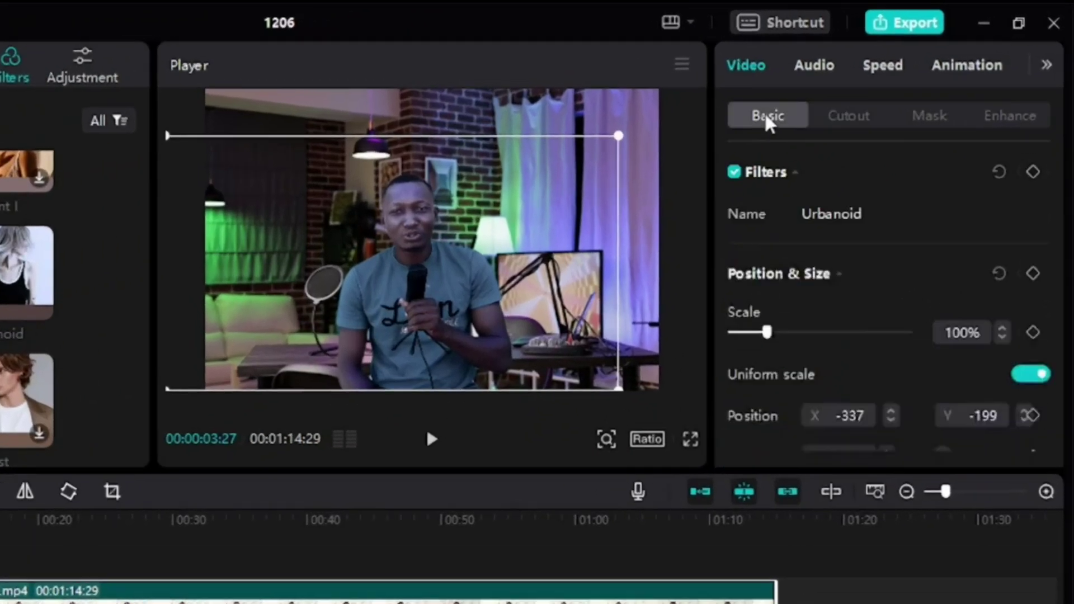
{"action": "left_click_drag", "start_coordinate": [1057, 173], "coordinate": [1060, 297]}
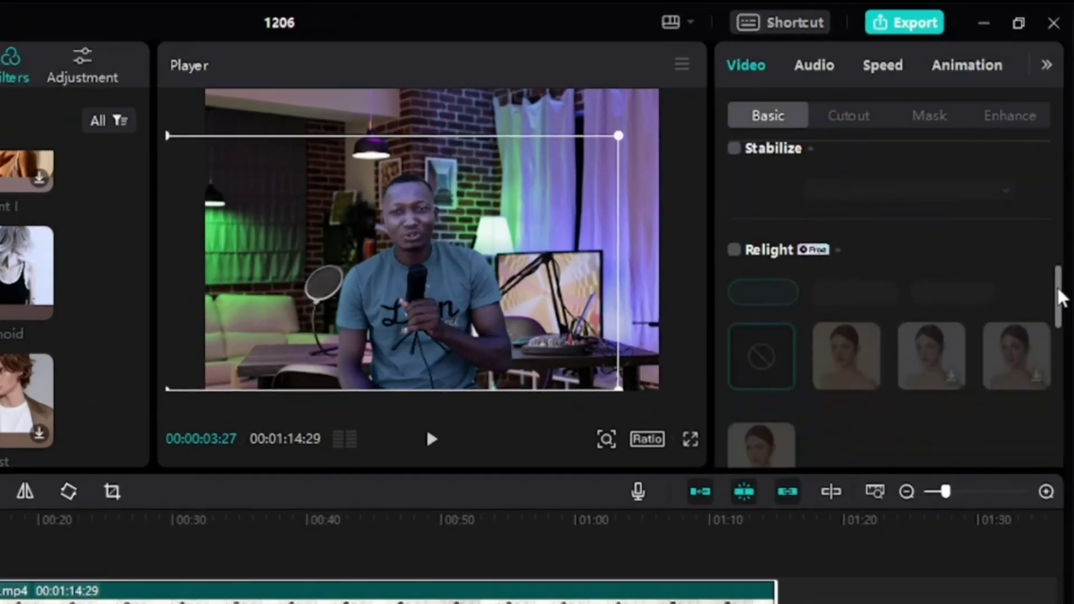
{"action": "left_click", "coordinate": [734, 250]}
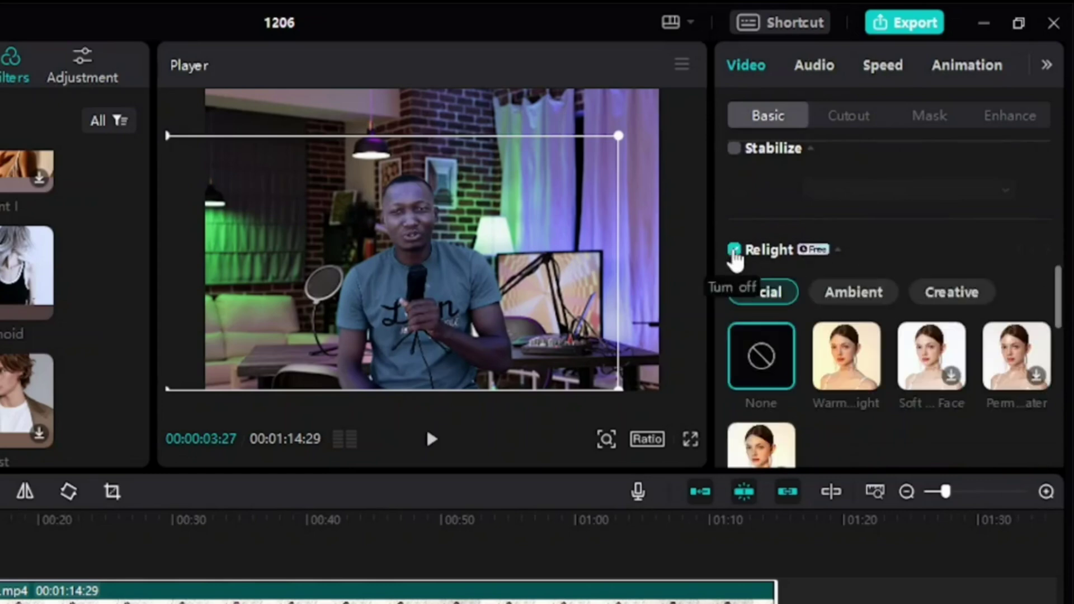
{"action": "left_click", "coordinate": [957, 294]}
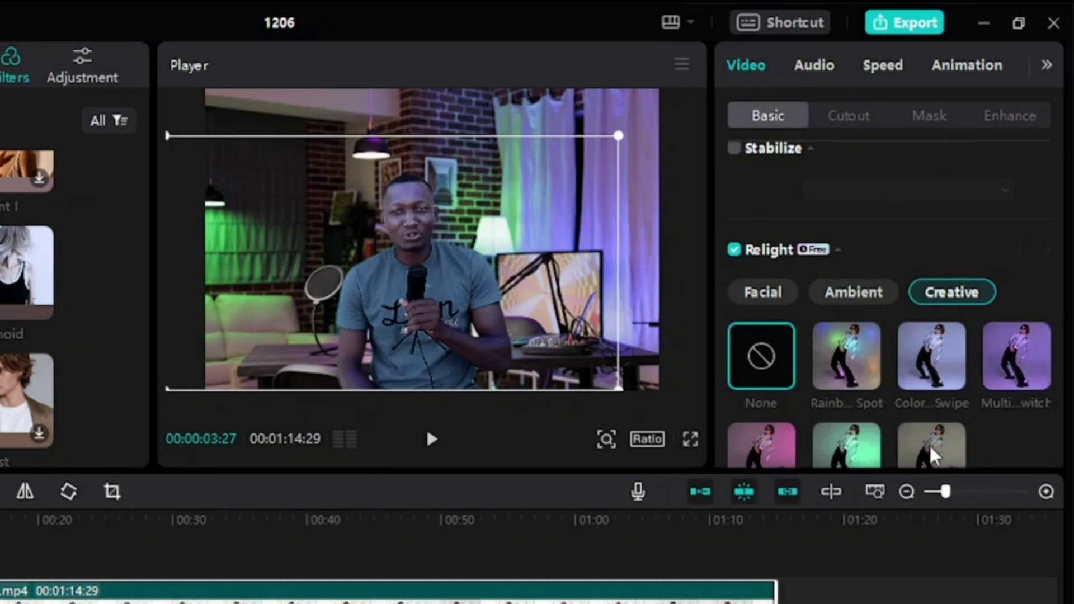
{"action": "left_click", "coordinate": [841, 355]}
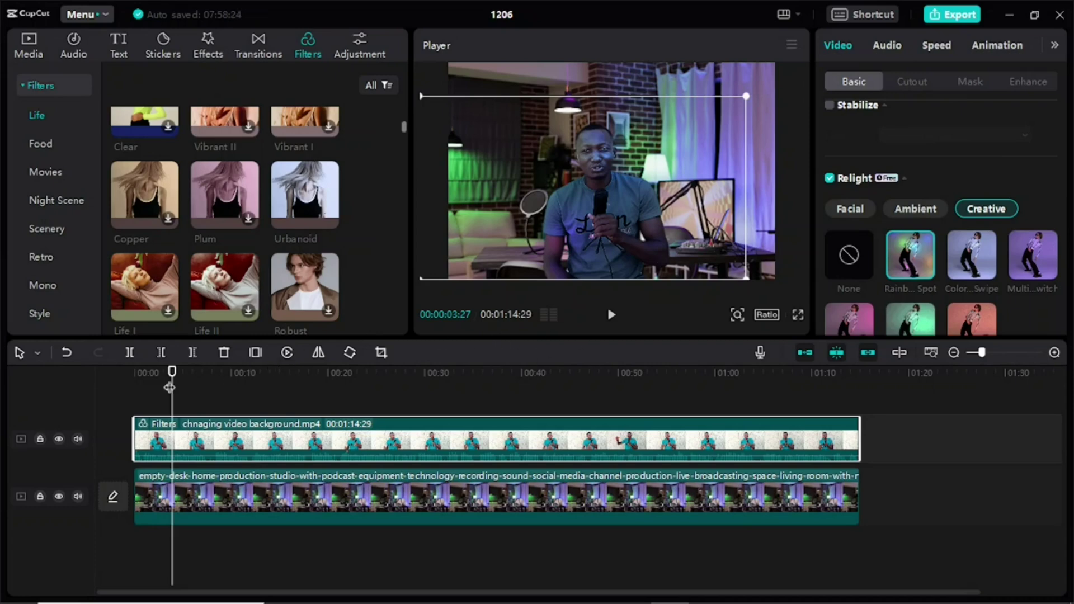
Preview the relit video from the start, then nudge the cut-out speaker slightly right and down.
{"action": "left_click_drag", "start_coordinate": [176, 368], "coordinate": [110, 376]}
{"action": "key", "text": "space"}
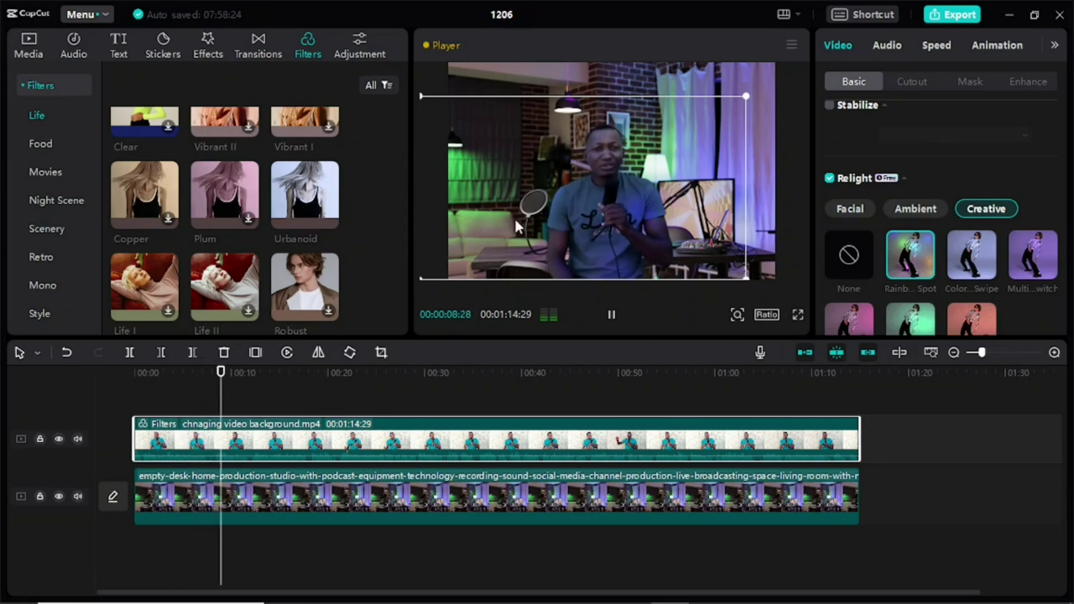
{"action": "key", "text": "space"}
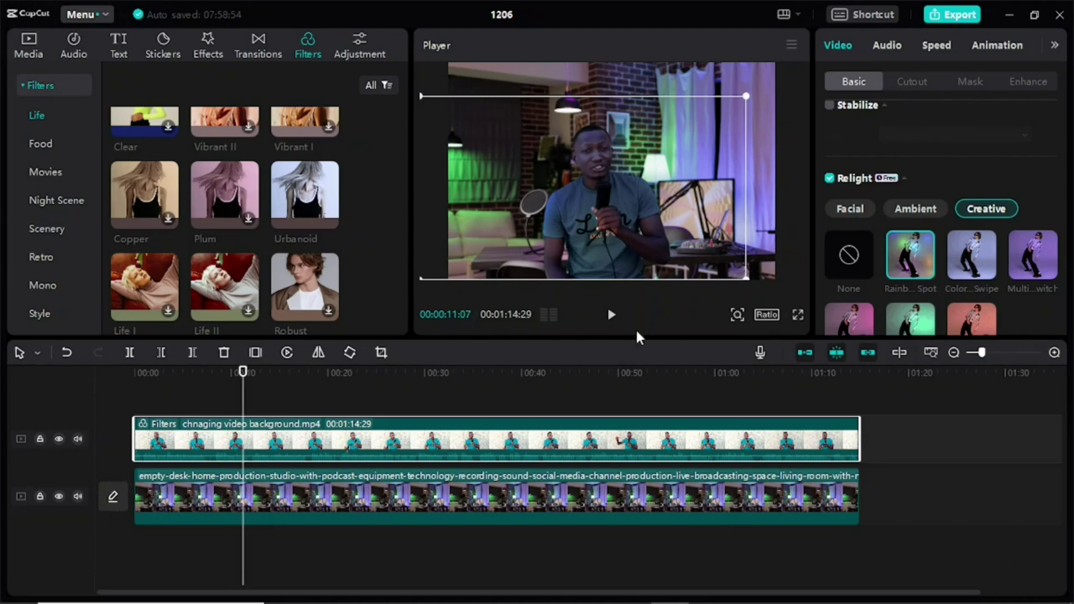
{"action": "mouse_move", "coordinate": [598, 234]}
{"action": "left_mouse_down"}
{"action": "mouse_move", "coordinate": [624, 222]}
{"action": "mouse_move", "coordinate": [617, 240]}
{"action": "mouse_move", "coordinate": [592, 242]}
{"action": "mouse_move", "coordinate": [607, 236]}
{"action": "left_mouse_up"}
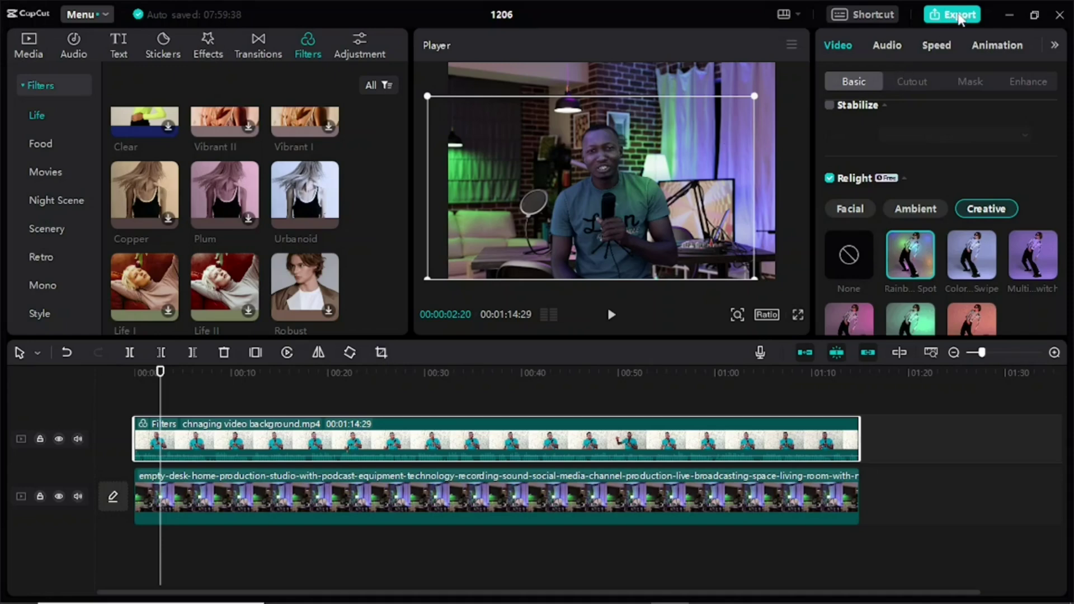
{"action": "left_click", "coordinate": [961, 15]}
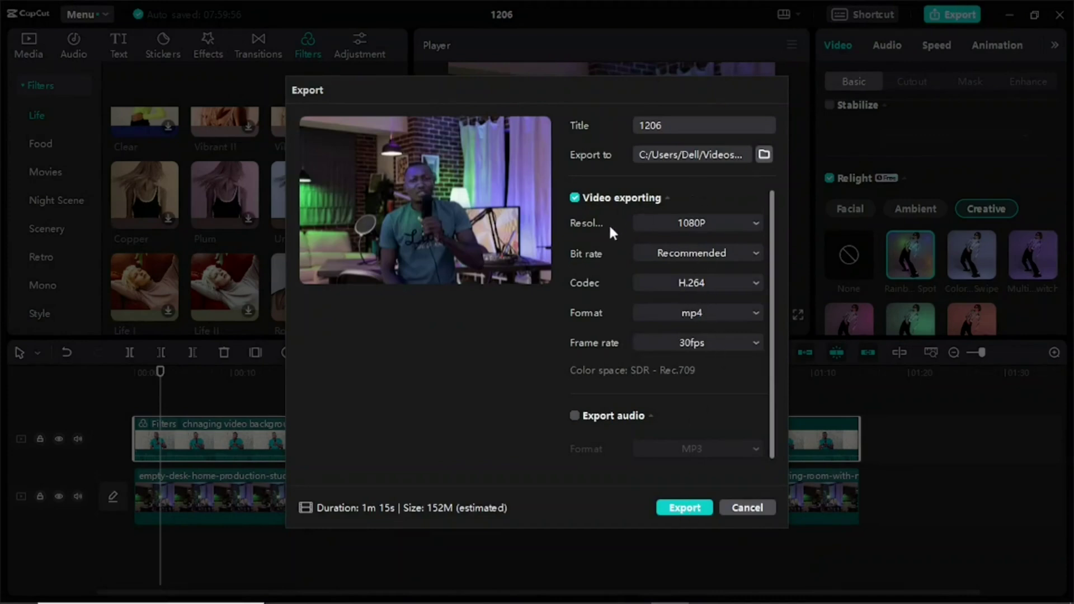
{"action": "left_click", "coordinate": [748, 508]}
{"action": "left_click_drag", "start_coordinate": [160, 374], "coordinate": [142, 381]}
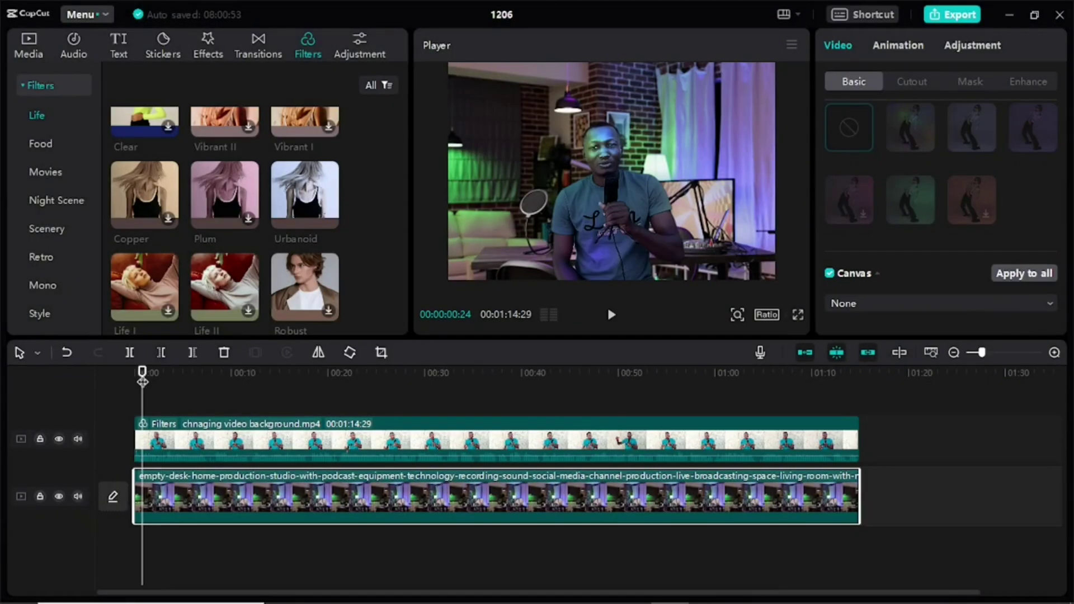